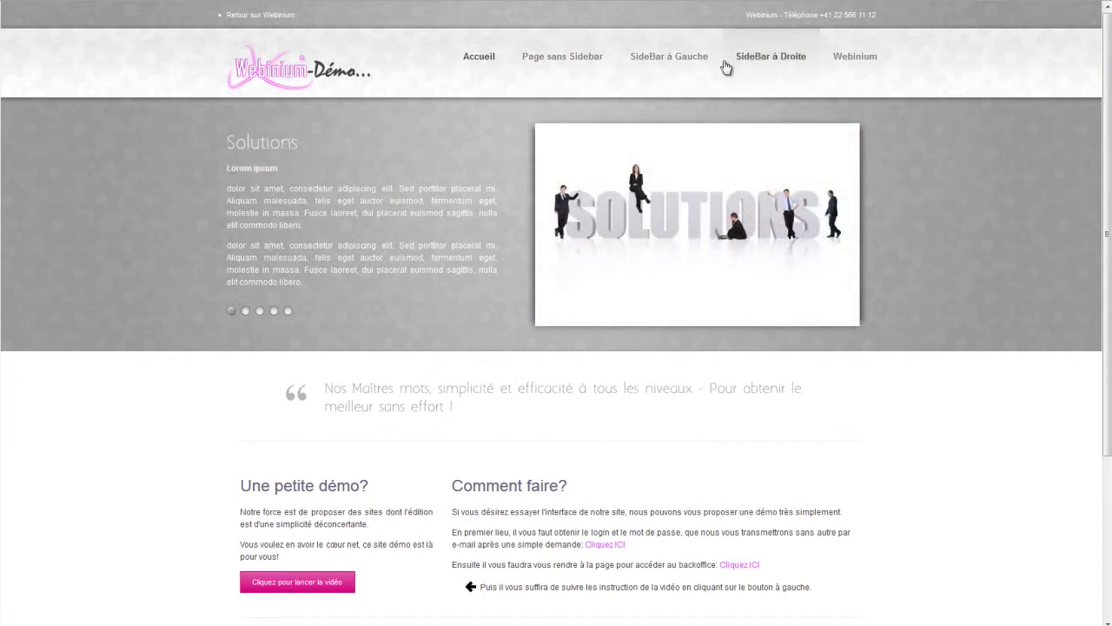
# - Browse the Page sans Sidebar submenus and home page, then open Première Page dExemple
pyautogui.moveTo(574, 71)
pyautogui.moveTo(577, 172)
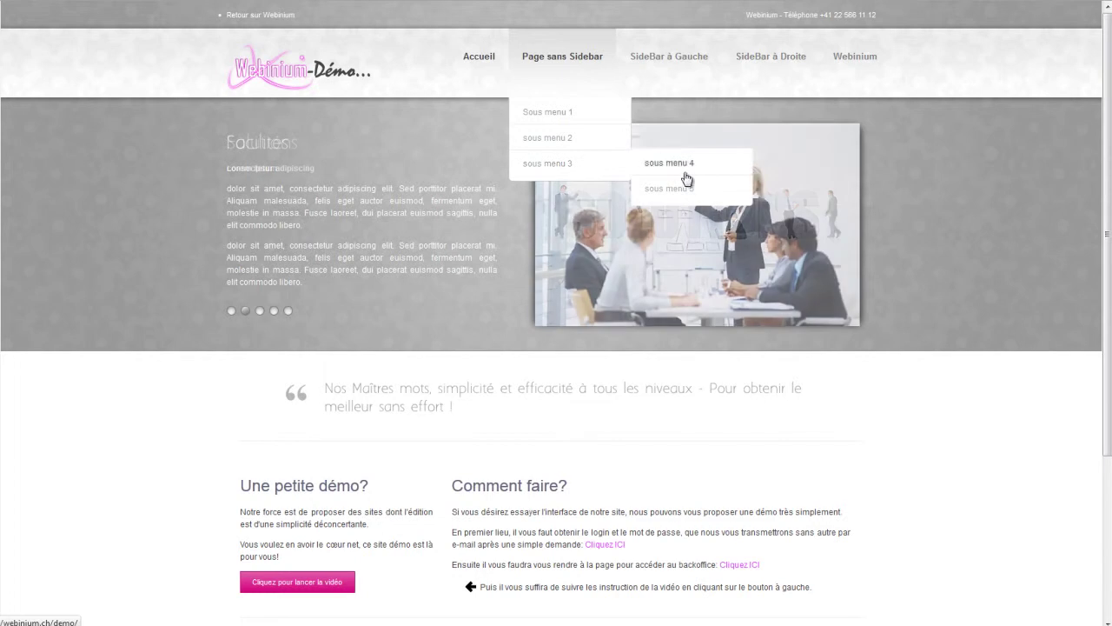
pyautogui.moveTo(687, 196)
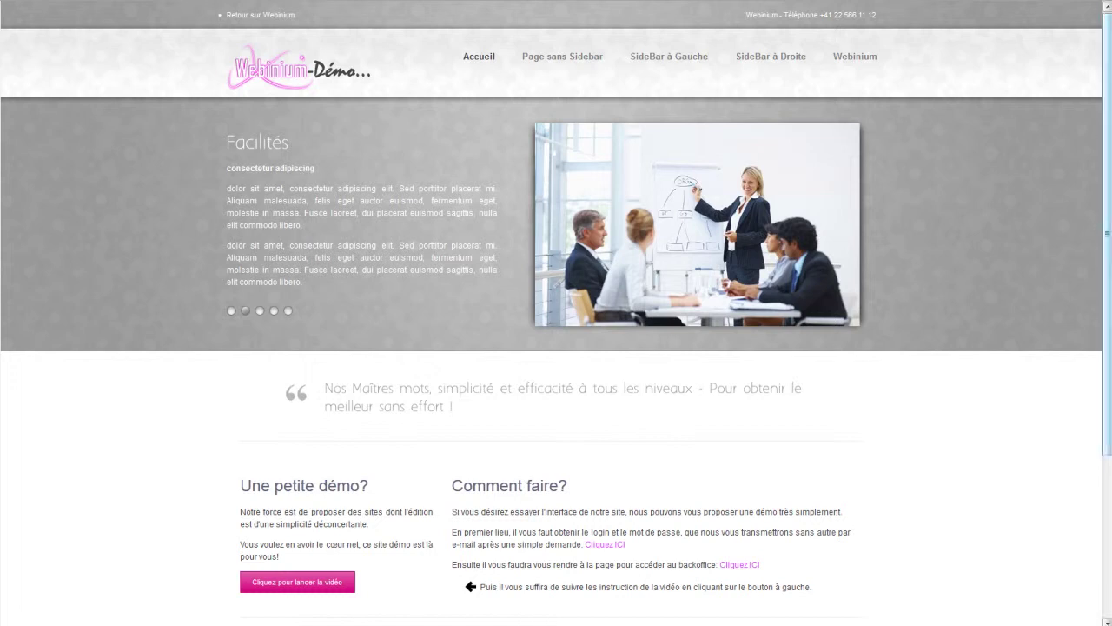
pyautogui.scroll(-2, 1107, 261)
pyautogui.scroll(-3, 1107, 286)
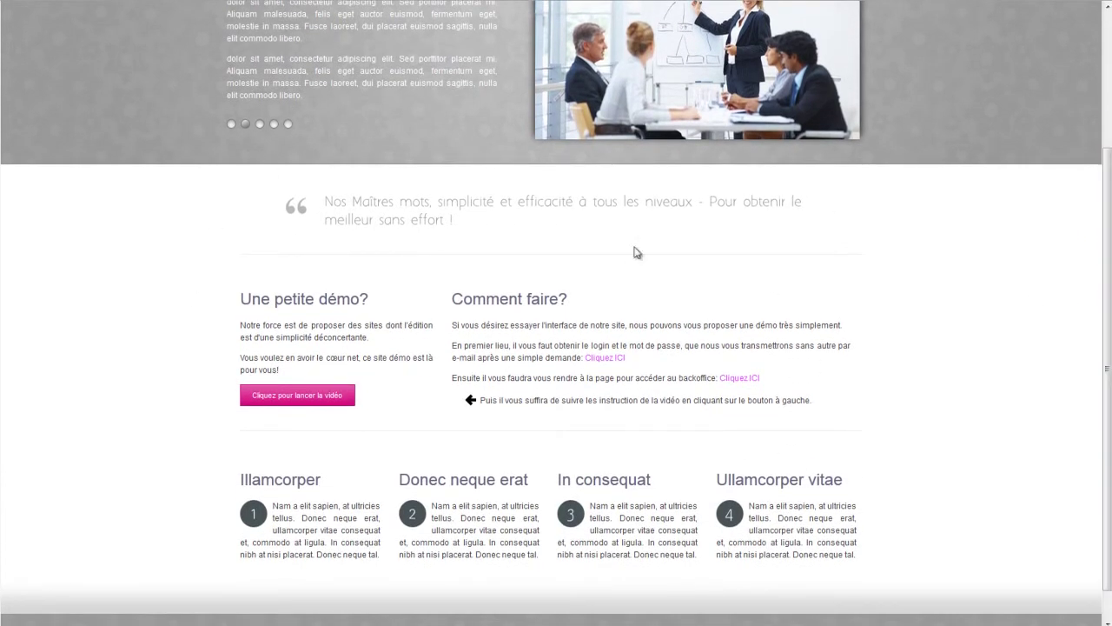
pyautogui.scroll(-1, 578, 401)
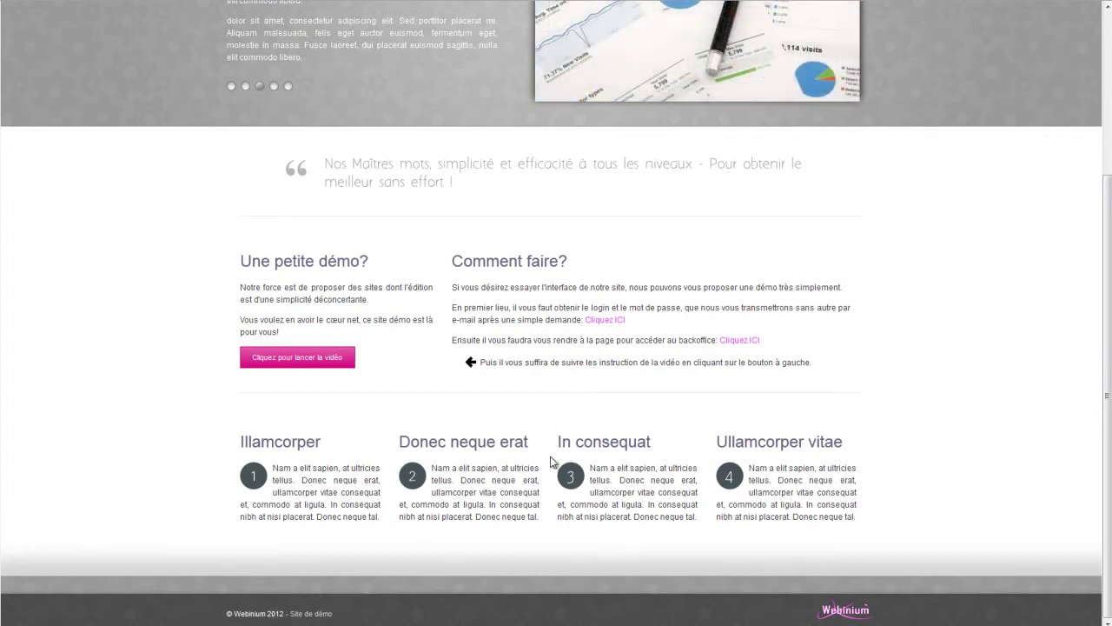
pyautogui.scroll(6, 551, 461)
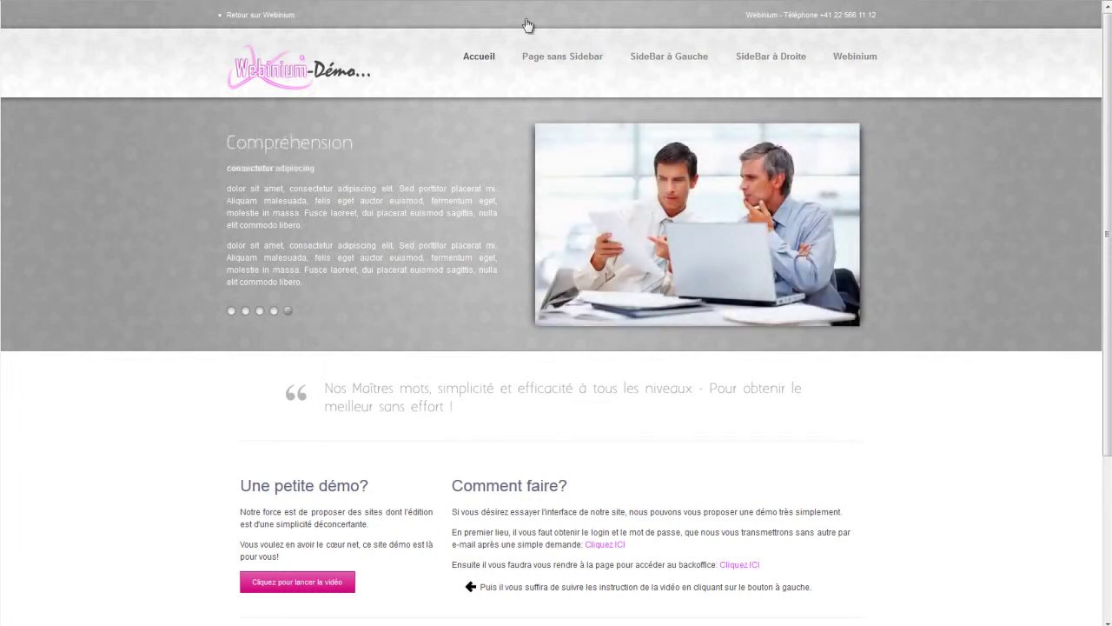
pyautogui.click(549, 50)
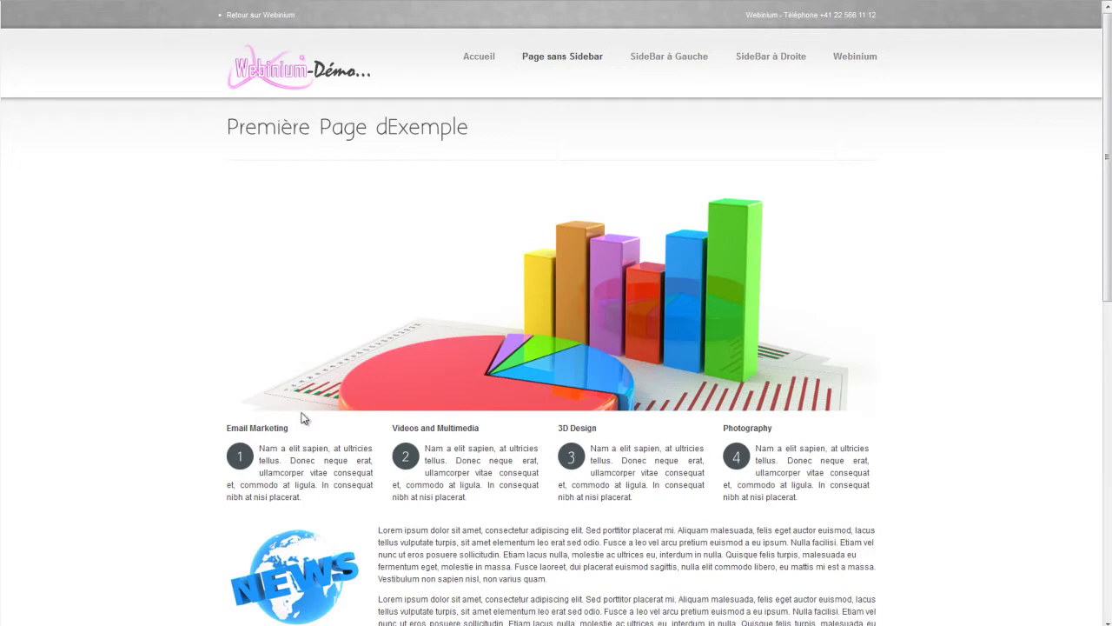
# - Scroll the page, view SideBar à Gauche, then open the Deuxième Exemple right-sidebar page
pyautogui.moveTo(1104, 168); pyautogui.dragTo(1105, 483)
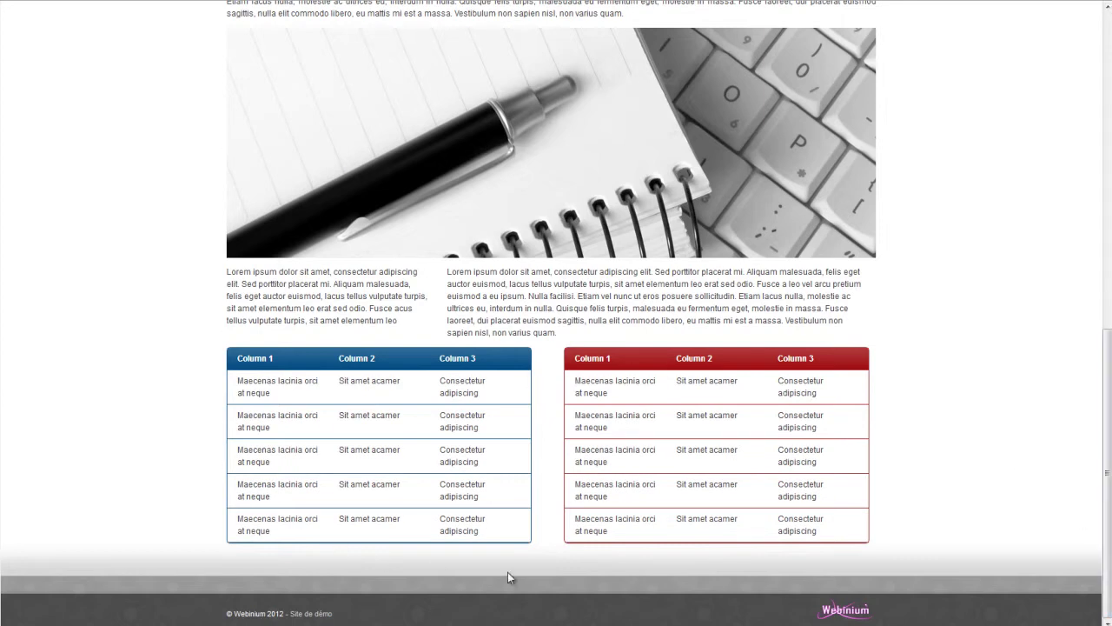
pyautogui.moveTo(1105, 491); pyautogui.dragTo(1106, 139)
pyautogui.click(656, 72)
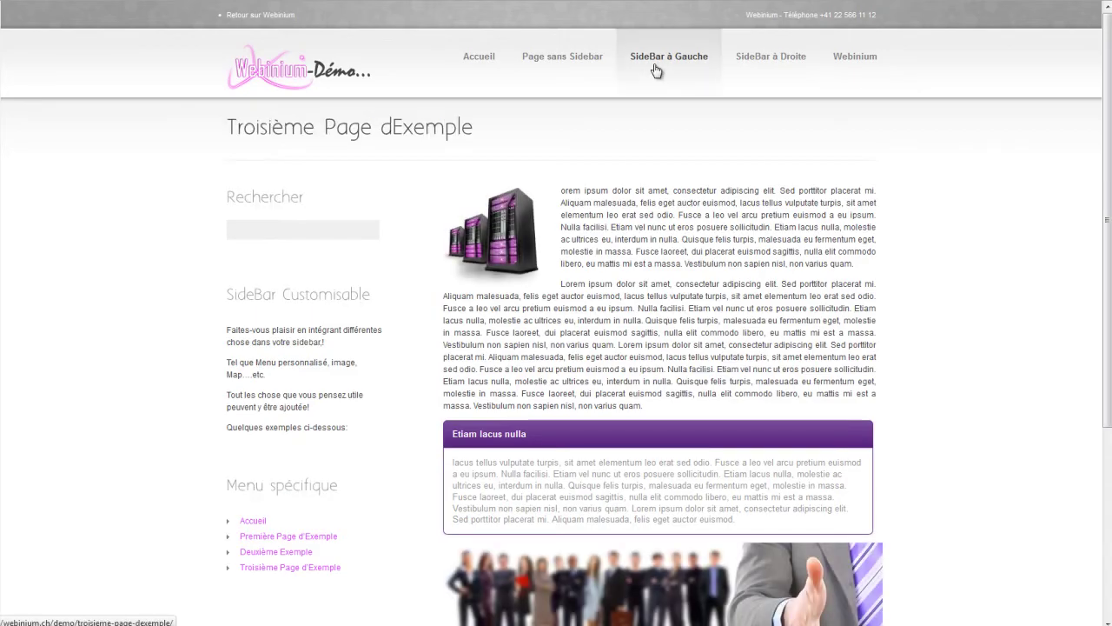
pyautogui.click(770, 70)
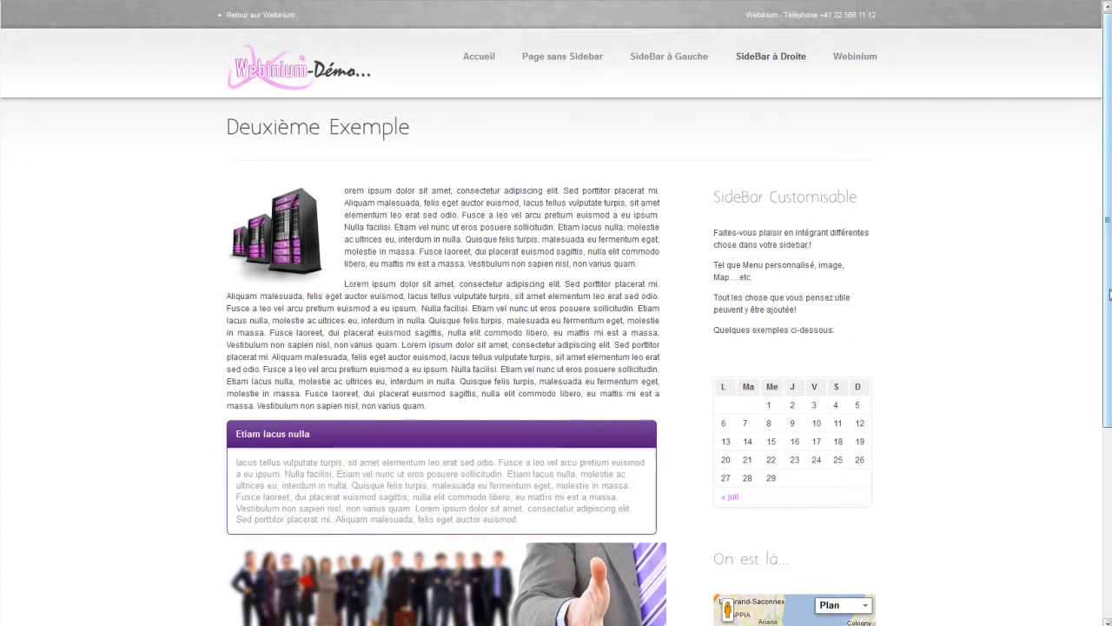
# - Cycle the Deuxième Exemple tab box through Tab2, Tab3 and Tab4, then return home
pyautogui.scroll(-5, 1100, 287)
pyautogui.scroll(2, 681, 439)
pyautogui.scroll(3, 561, 420)
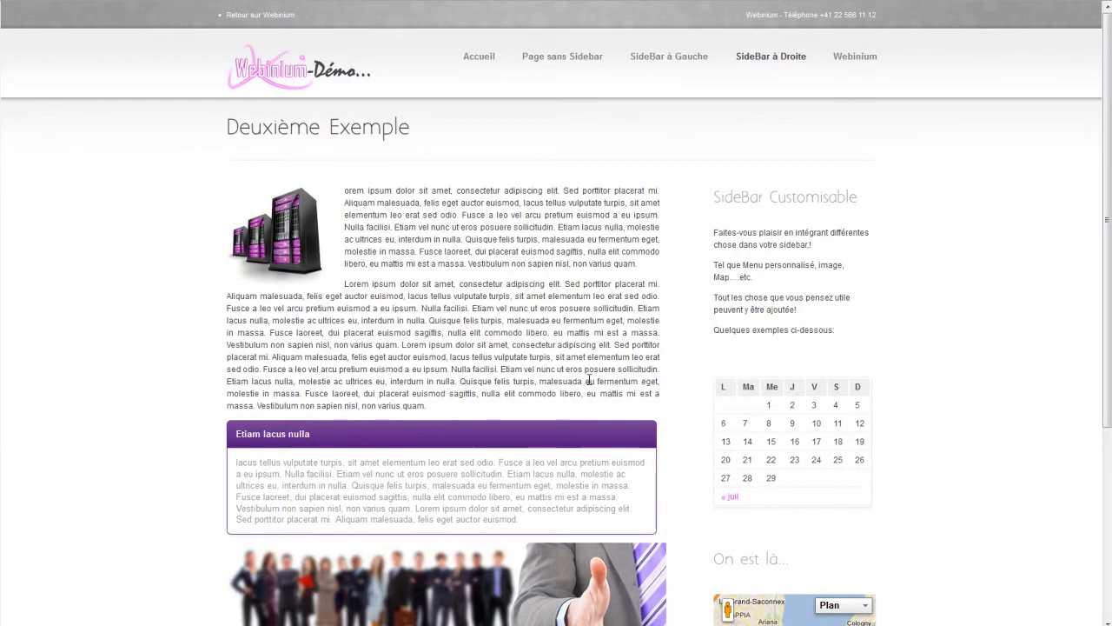
pyautogui.scroll(-3, 578, 340)
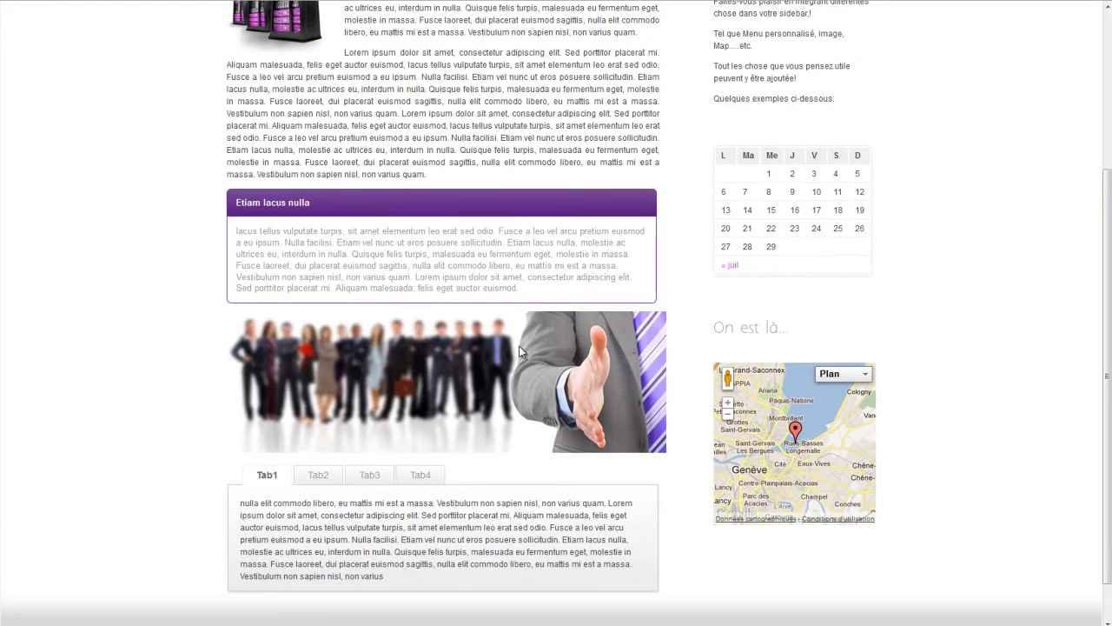
pyautogui.click(316, 476)
pyautogui.click(371, 478)
pyautogui.click(426, 474)
pyautogui.scroll(3, 428, 474)
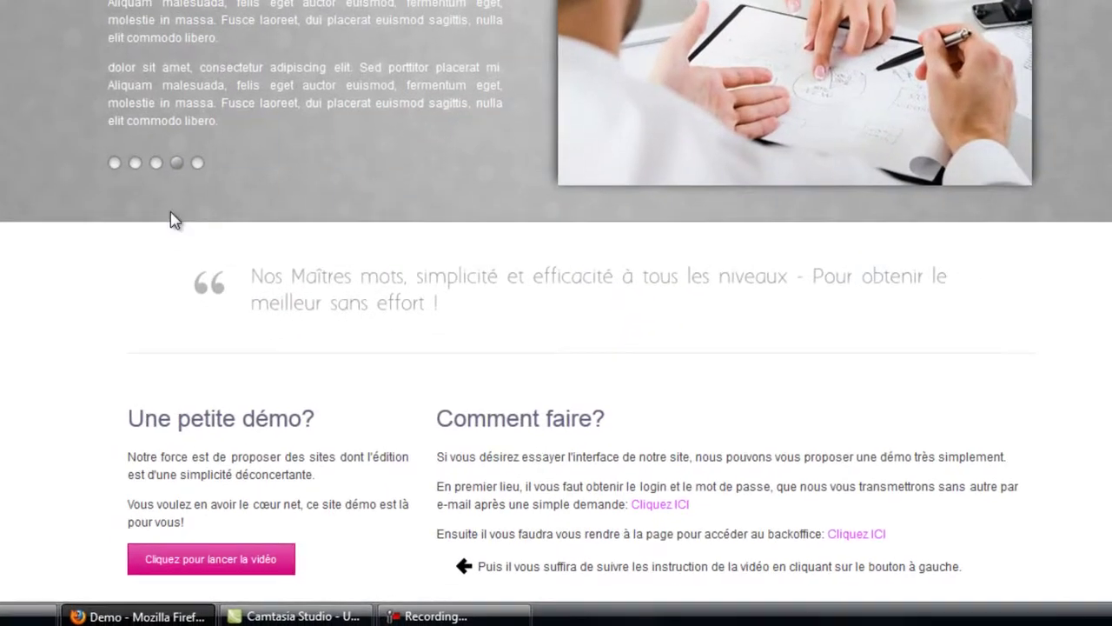
# - Scroll the home page, then select the deuxieme-exemple slug in the address bar
pyautogui.scroll(-5, 1020, 283)
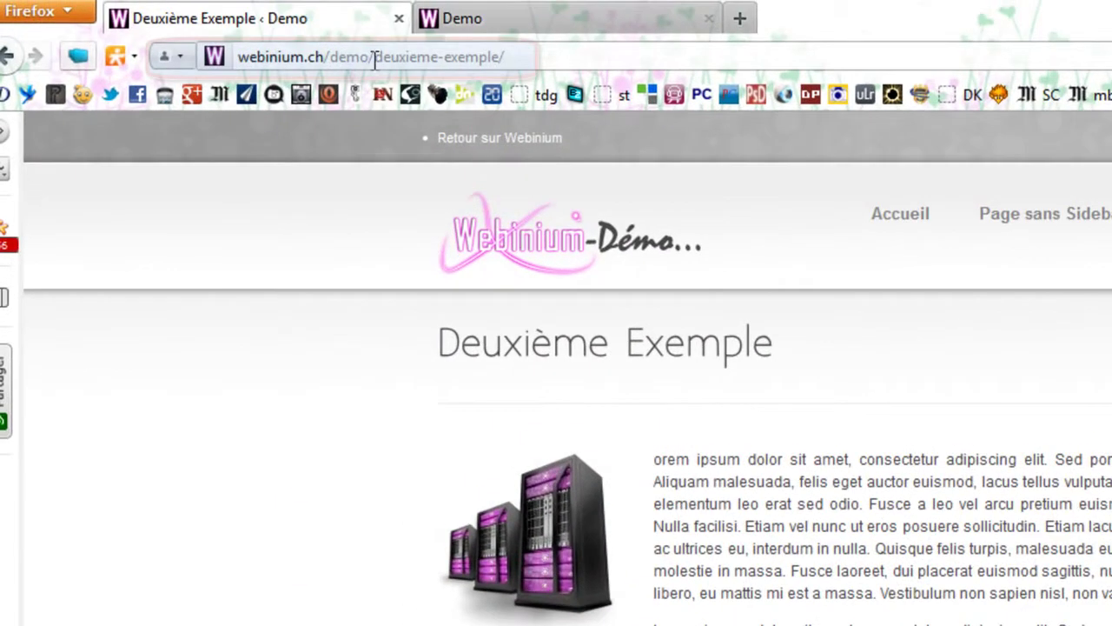
pyautogui.moveTo(375, 57); pyautogui.dragTo(506, 58)
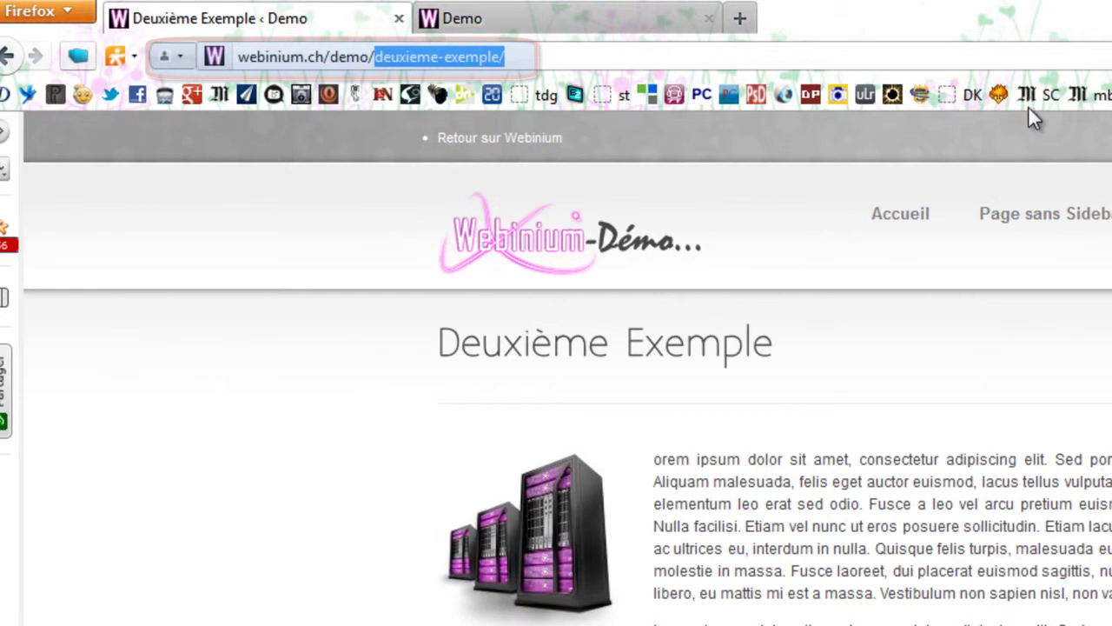
# - Replace the slug with 'login' to load webinium.ch/demo/login
pyautogui.write('login')
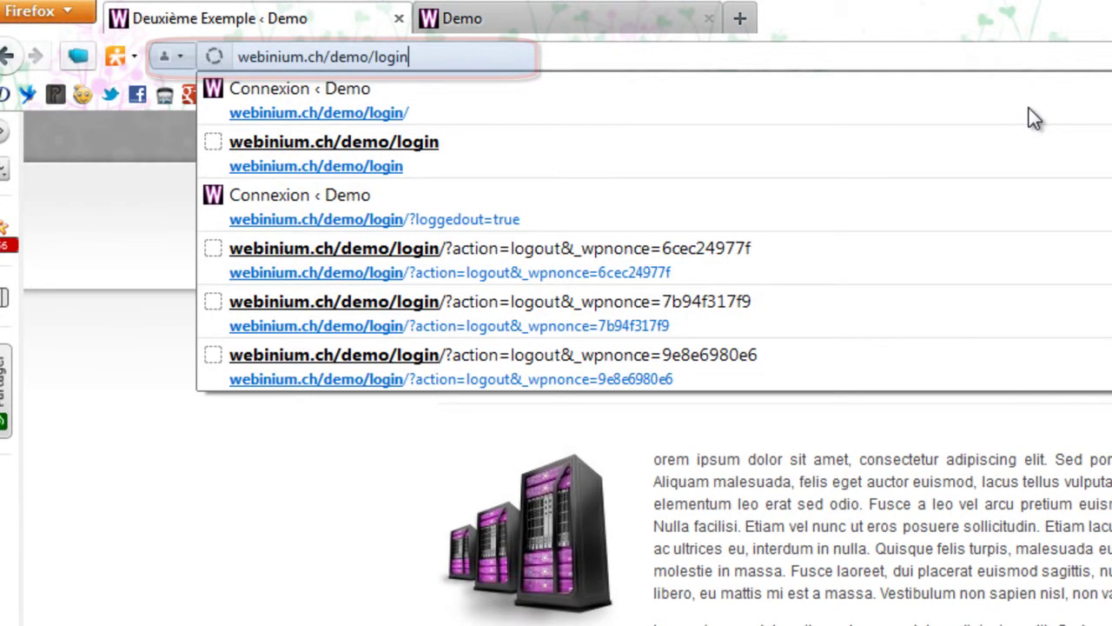
pyautogui.press('Return')
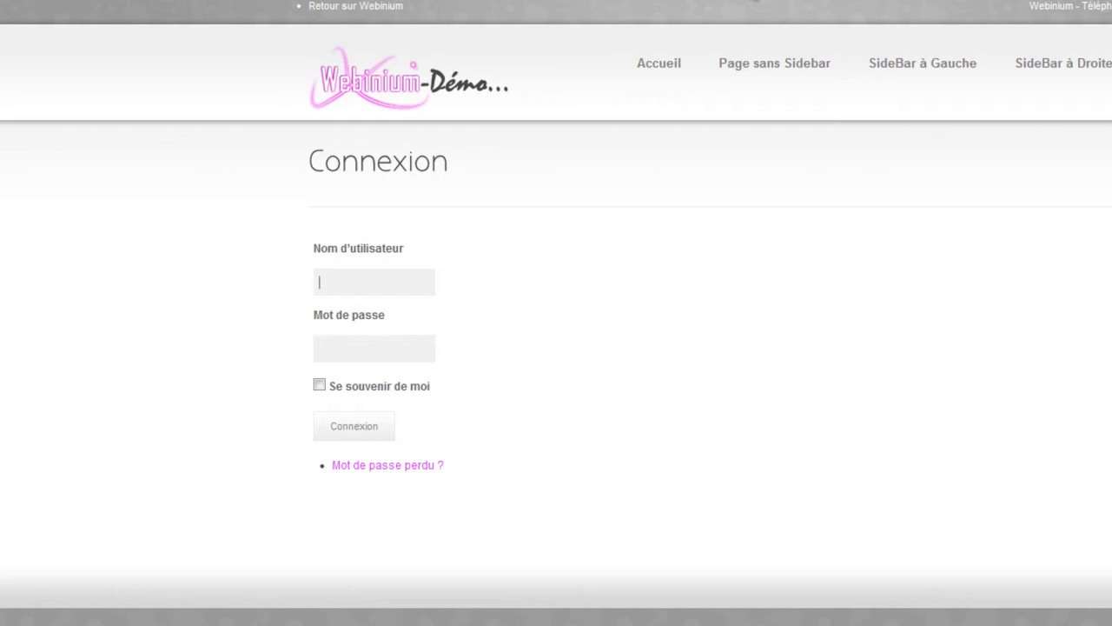
# - Log in with the saved autocomplete username and password to reach Tableau de bord
pyautogui.write('cl')
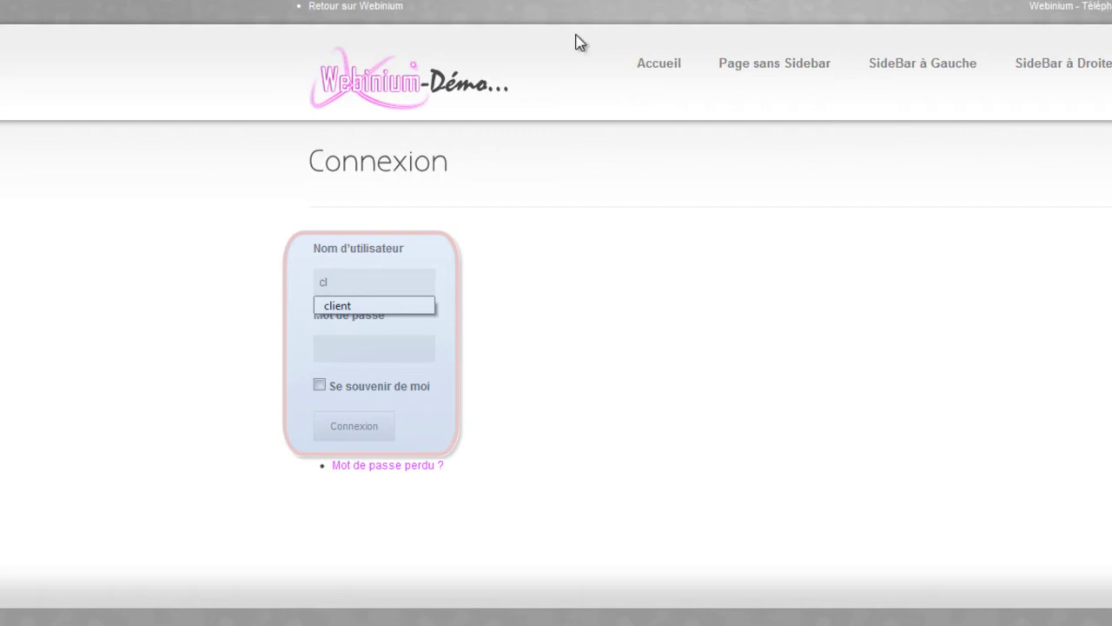
pyautogui.click(326, 306)
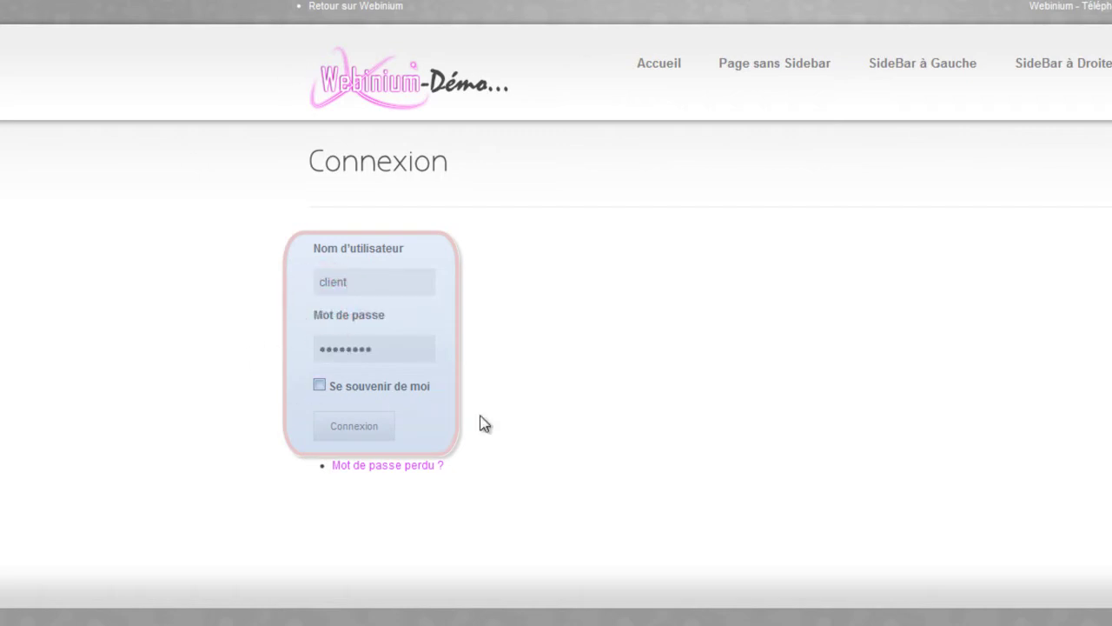
pyautogui.click(349, 425)
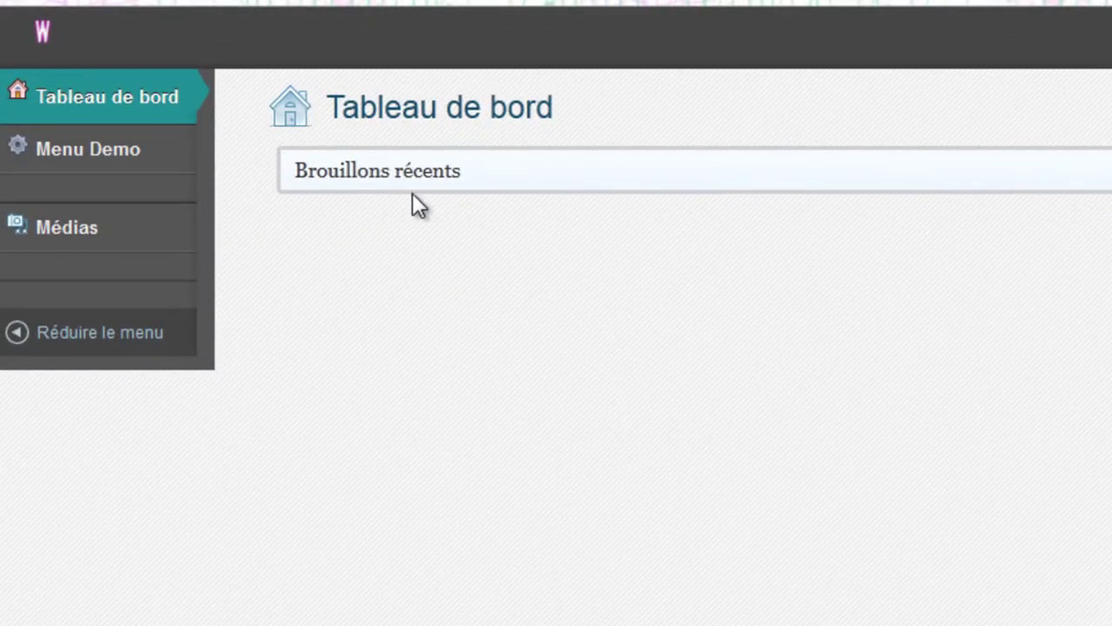
# - Open Modifier le profile from the W admin-bar menu
pyautogui.moveTo(97, 171)
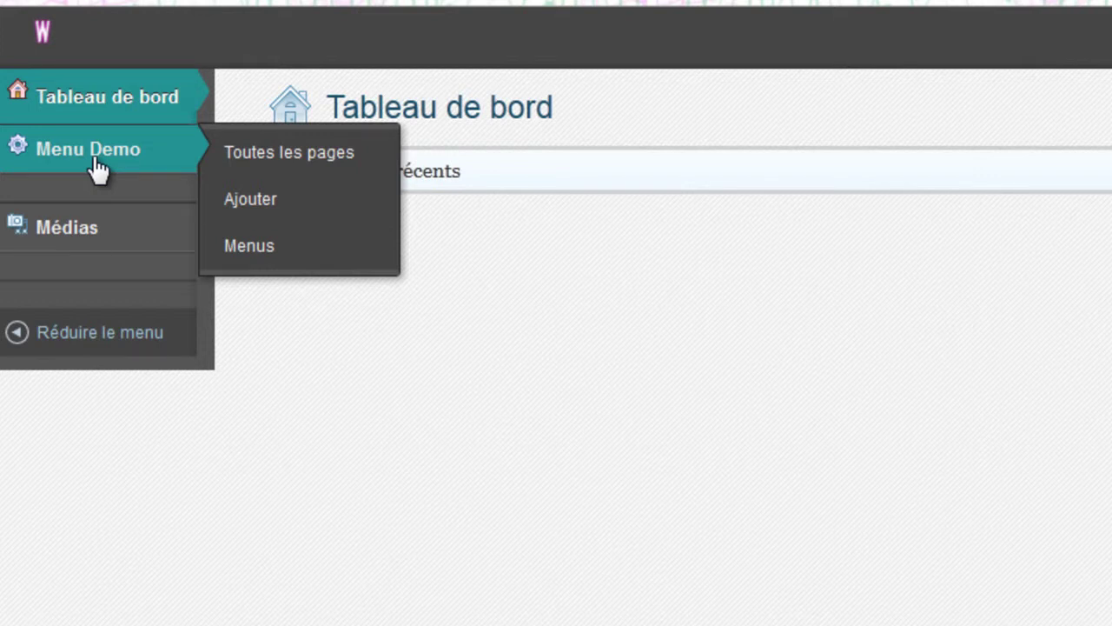
pyautogui.moveTo(22, 39)
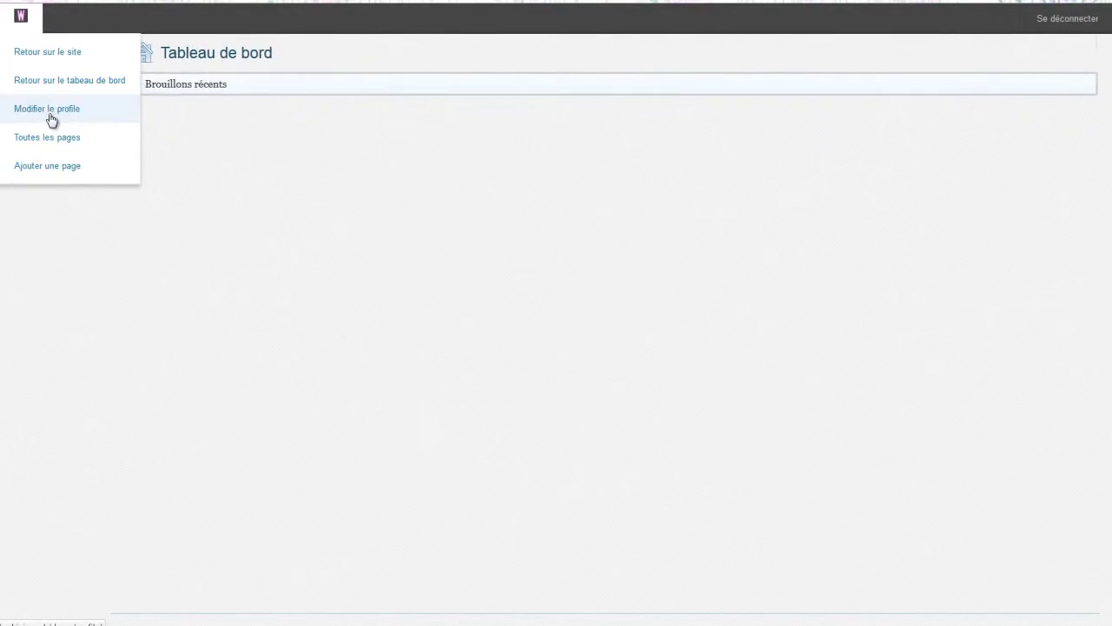
pyautogui.click(52, 119)
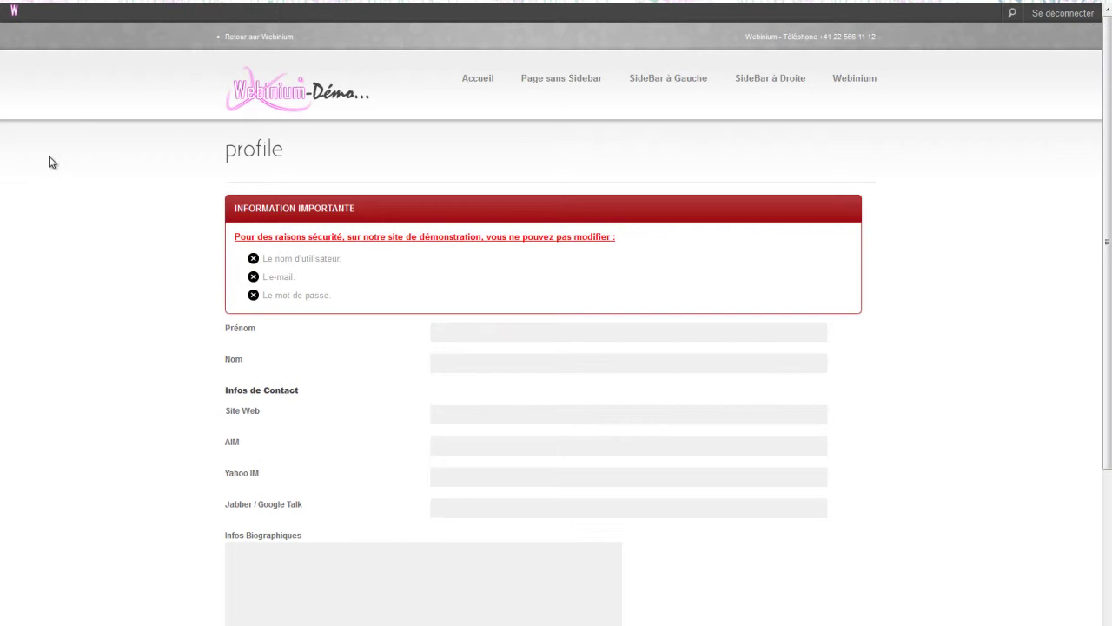
# - Scroll through the profile page and return to the Tableau de bord
pyautogui.scroll(-3, 50, 161)
pyautogui.scroll(3, 50, 161)
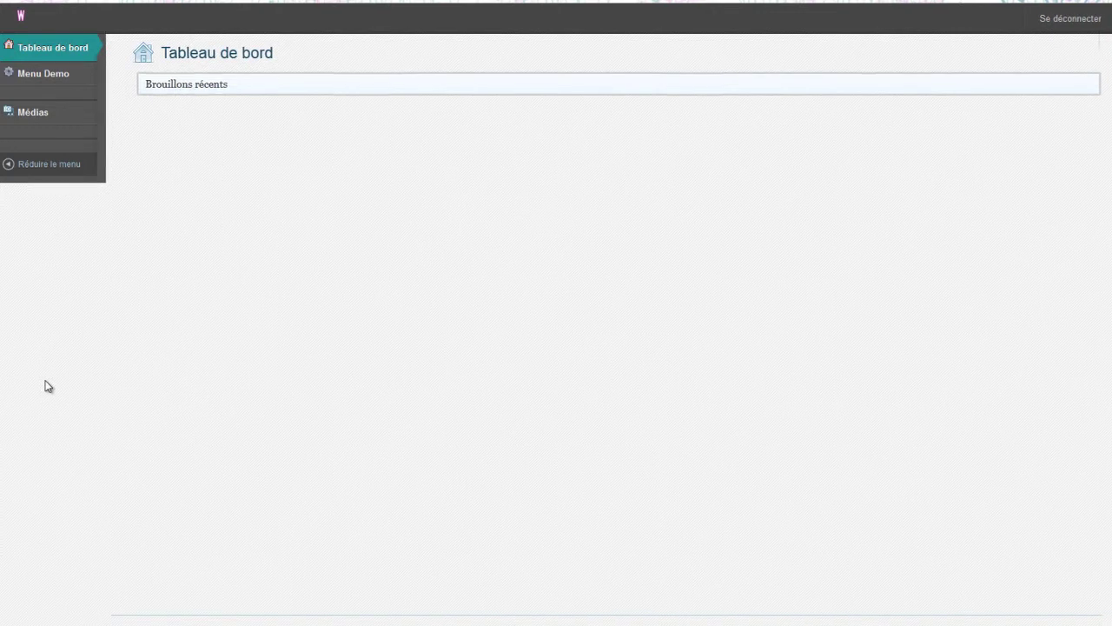
# - Create a new page via Ajouter under Menu Demo in the admin sidebar
pyautogui.moveTo(43, 72)
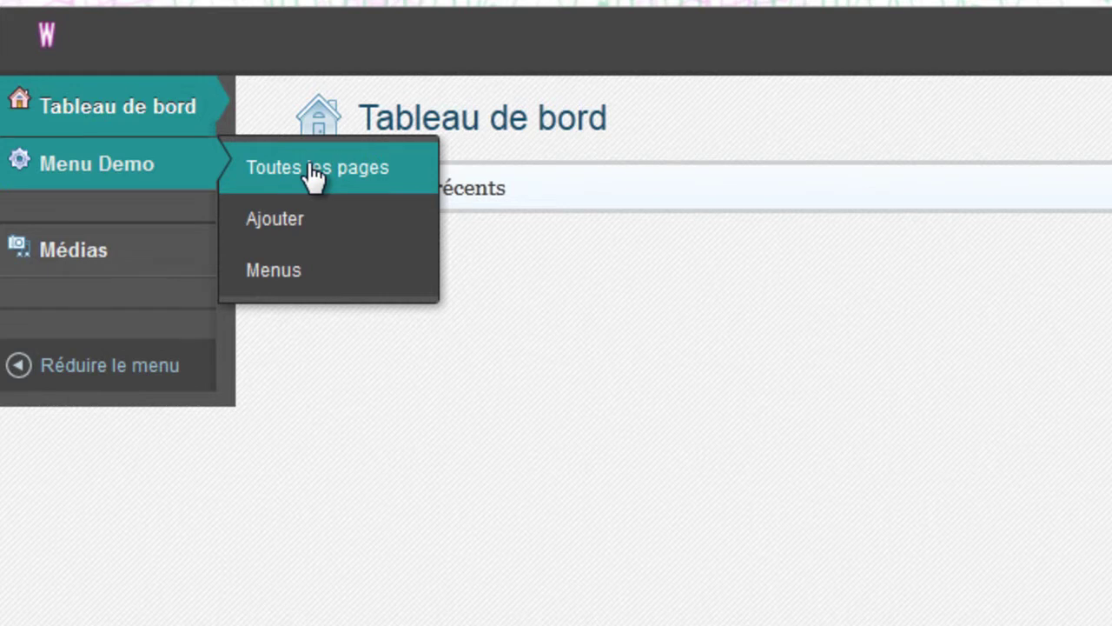
pyautogui.click(309, 220)
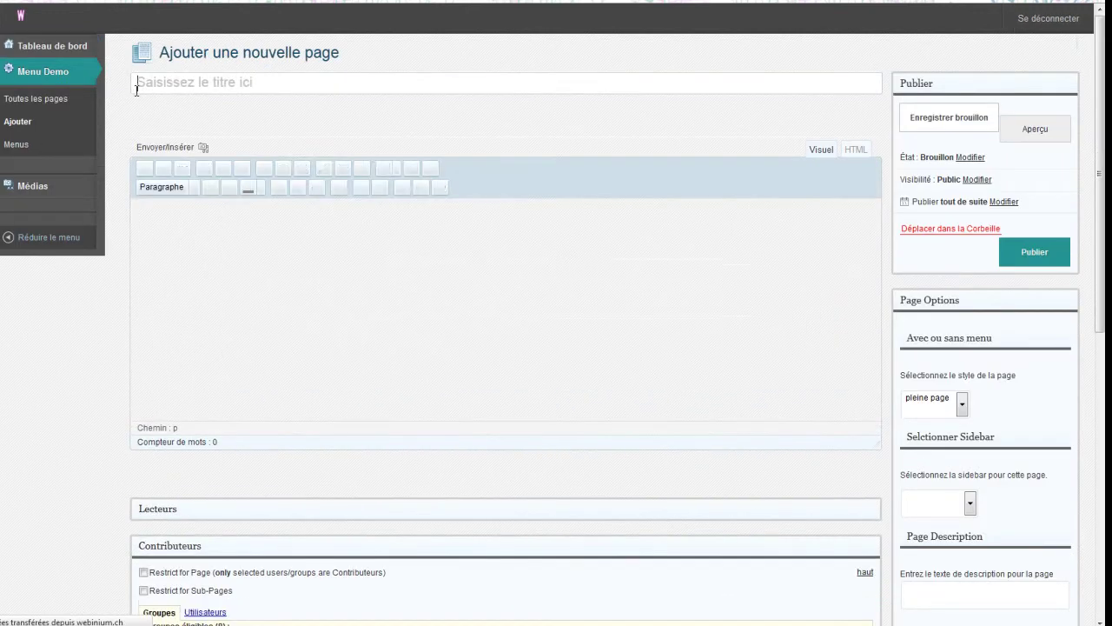
# - Title the new page 'Test' and launch the media uploader
pyautogui.write('Test')
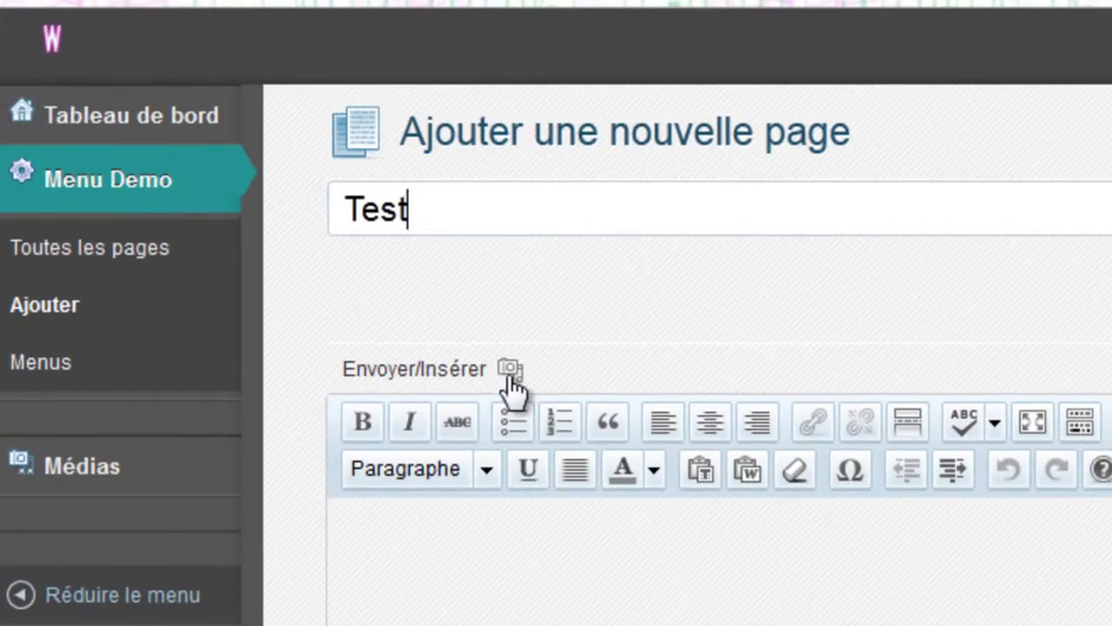
pyautogui.click(510, 371)
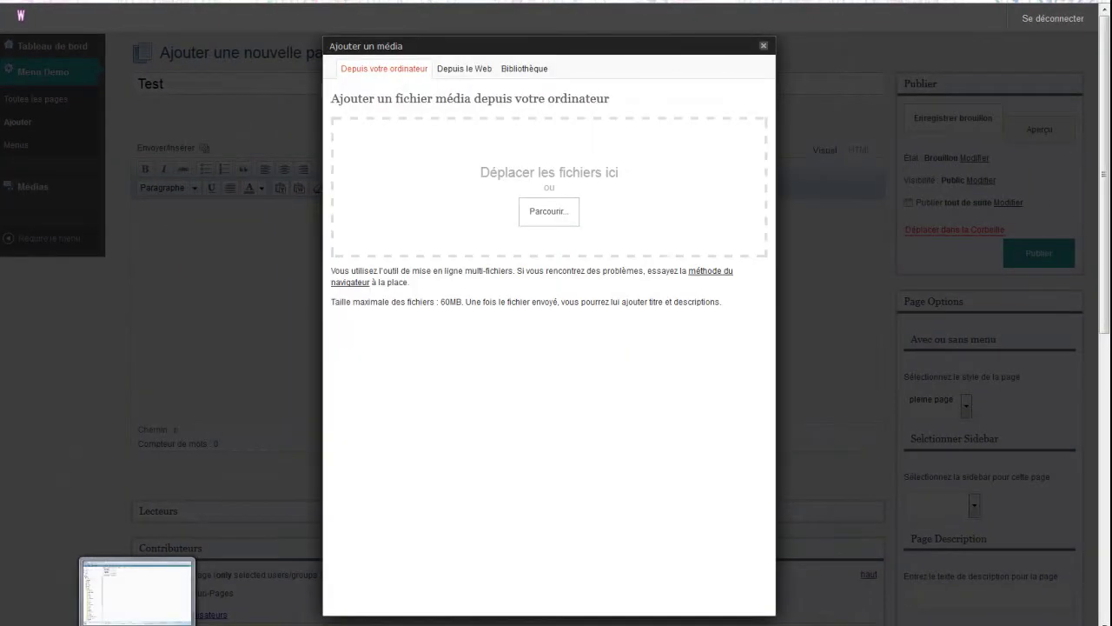
# - Drag enfant-carre.jpg and under.jpg from the tuto-webi folder into the Ajouter un média drop zone
pyautogui.click(137, 591)
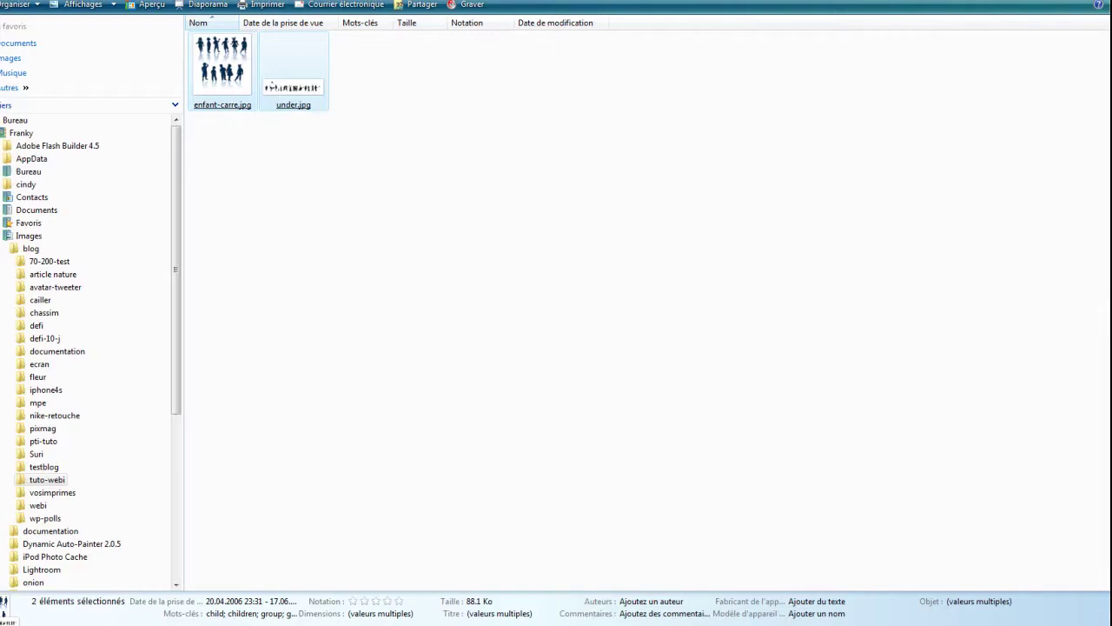
pyautogui.moveTo(298, 89)
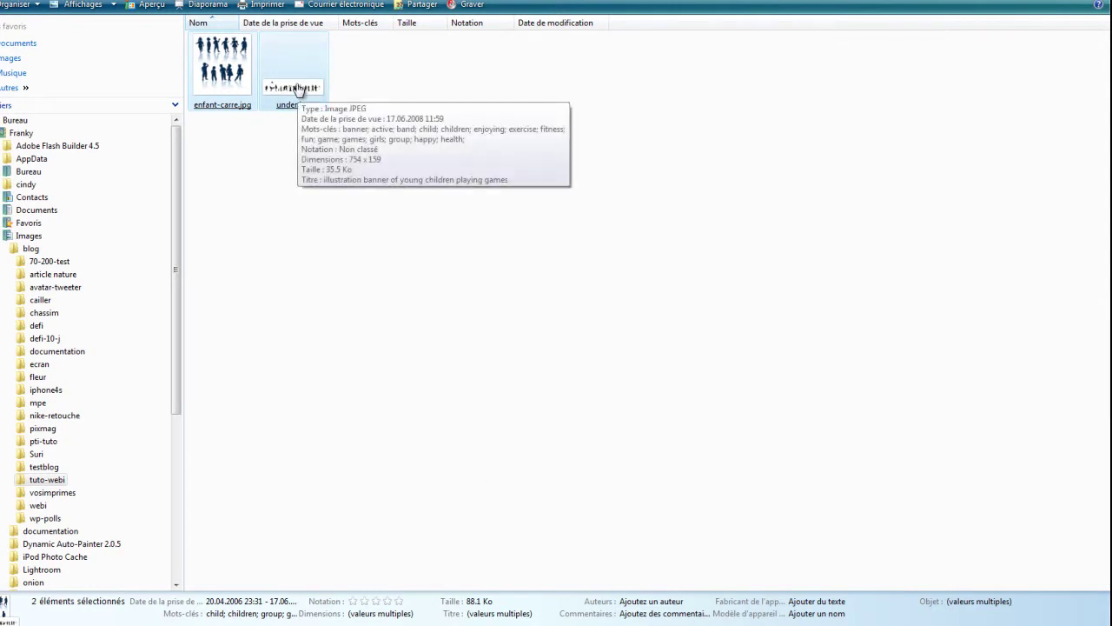
pyautogui.moveTo(298, 89); pyautogui.dragTo(394, 214)
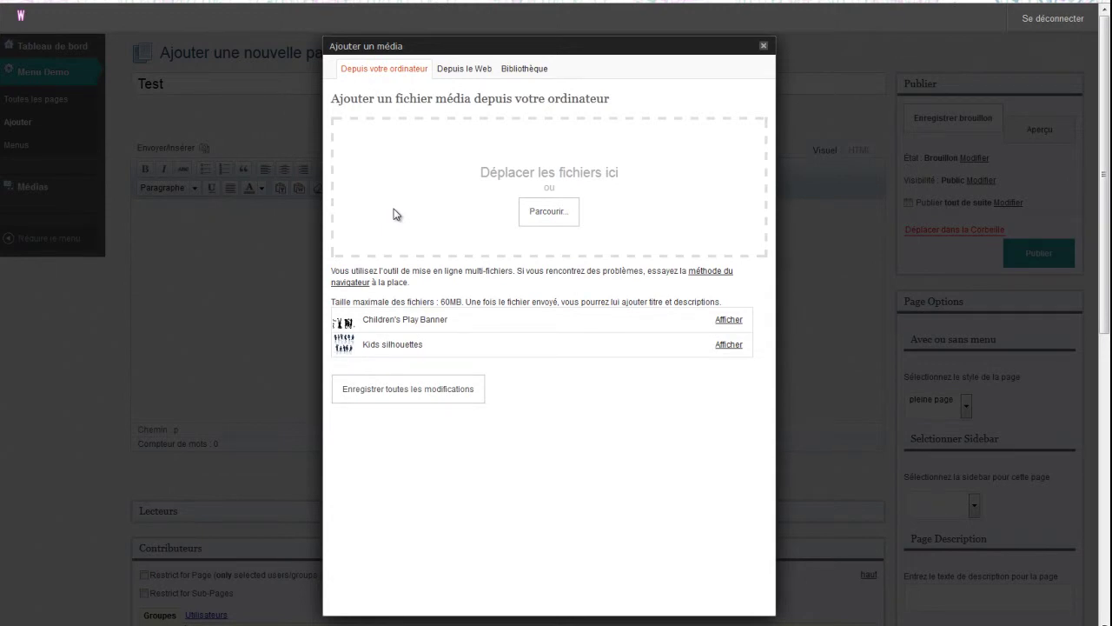
# - Insert Kids silhouettes left-aligned at Taille originale (200 × 211) with link target Aucun
pyautogui.click(727, 345)
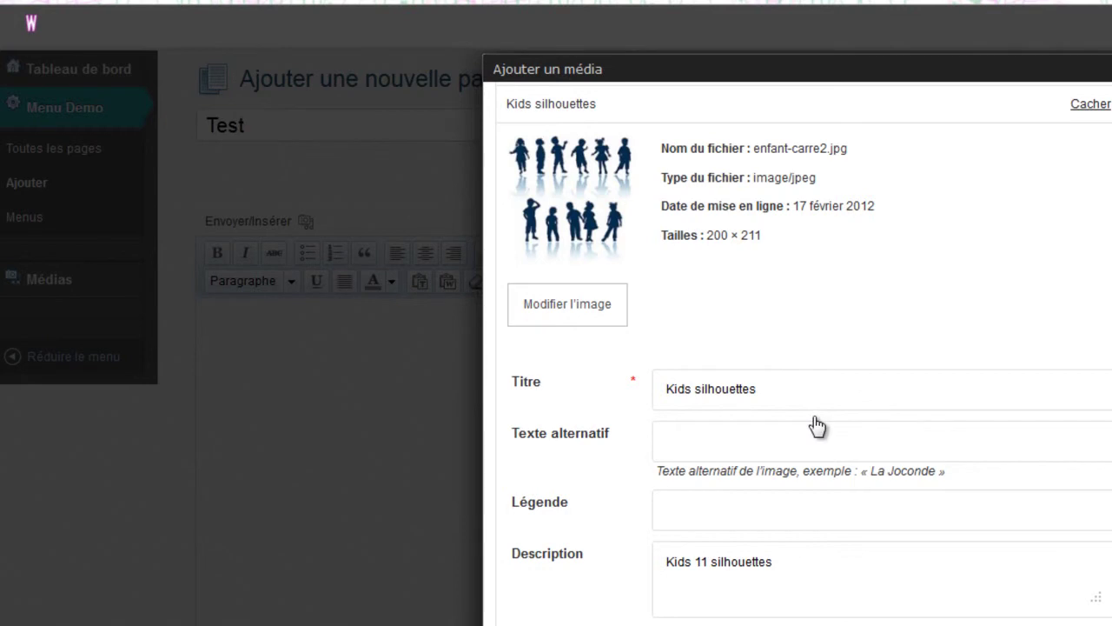
pyautogui.click(555, 322)
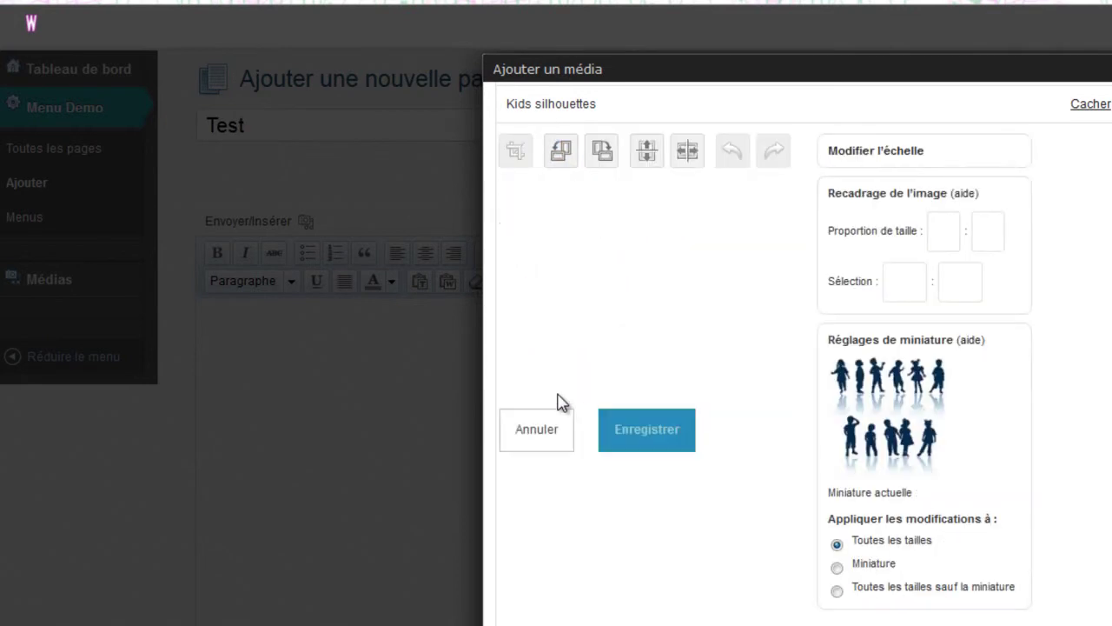
pyautogui.click(854, 153)
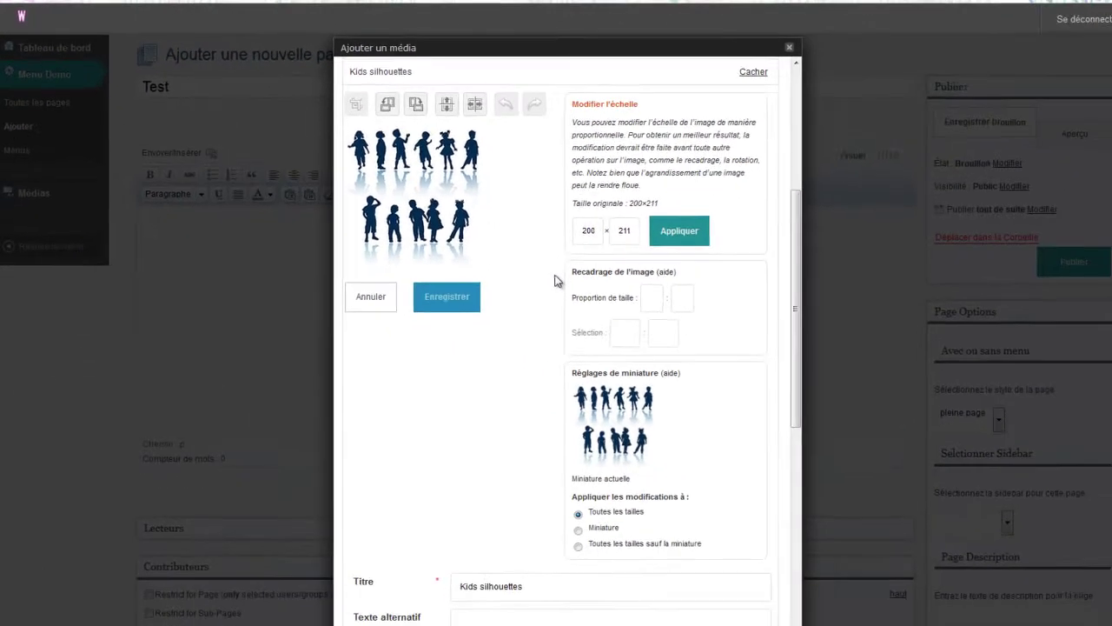
pyautogui.scroll(-5, 546, 276)
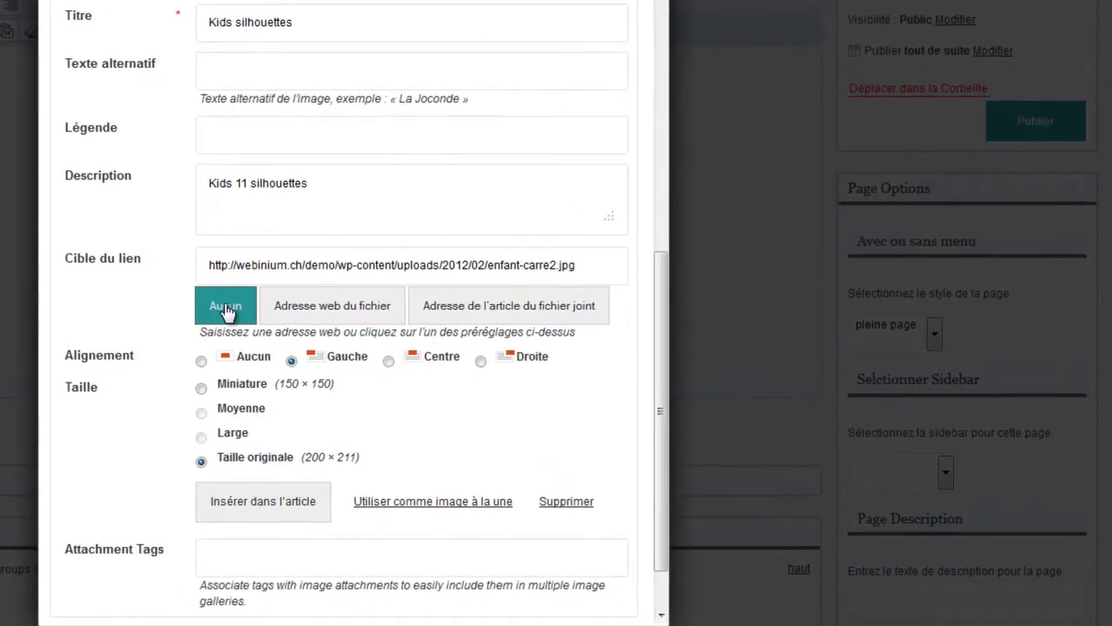
pyautogui.click(225, 307)
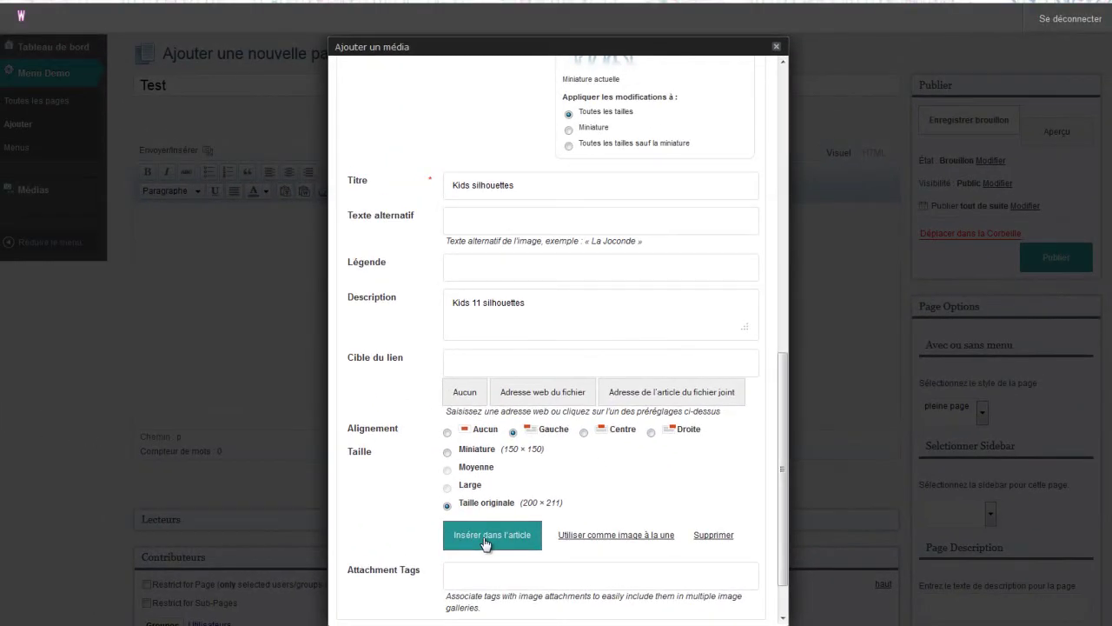
pyautogui.click(485, 543)
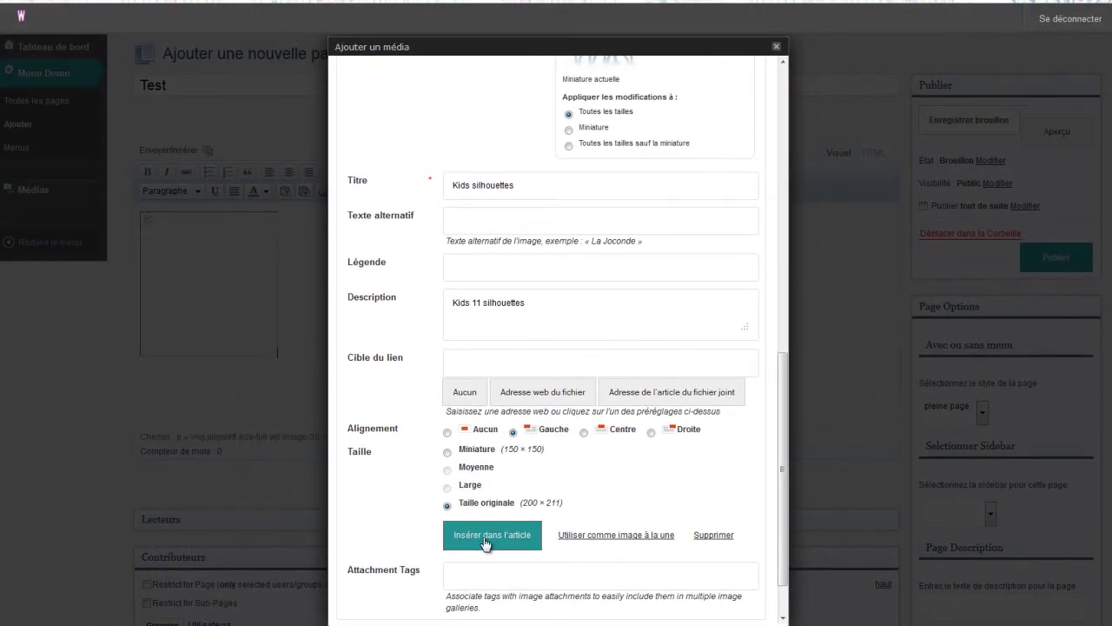
# - Paste Lorem ipsum text beside the image, then two more paragraphs on a new line
pyautogui.click(306, 219)
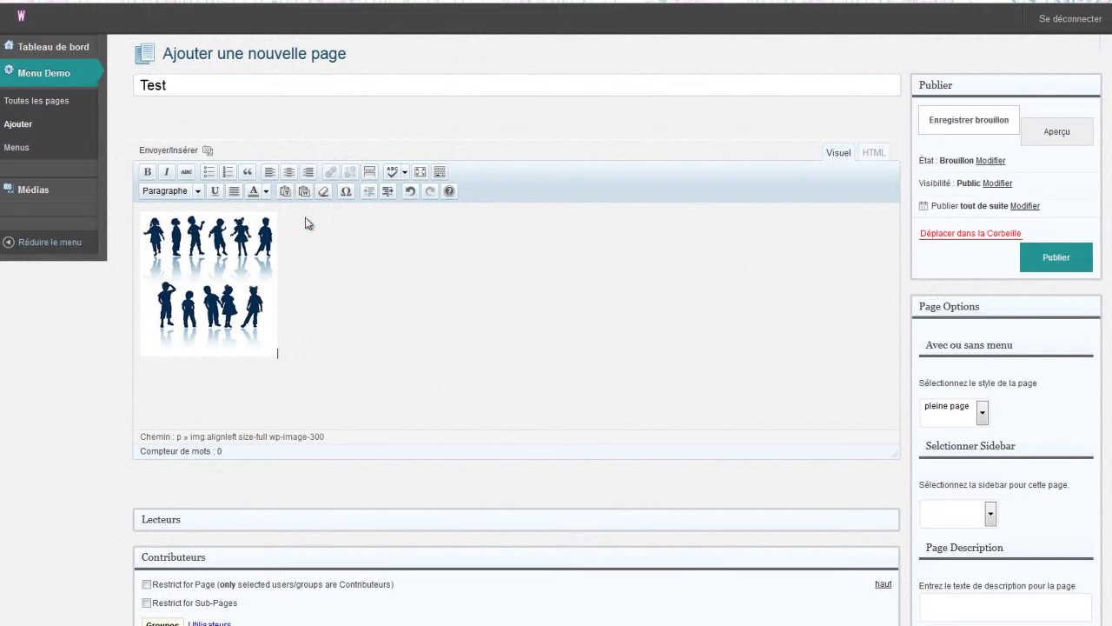
pyautogui.click(313, 233)
pyautogui.click(307, 234)
pyautogui.click(292, 223)
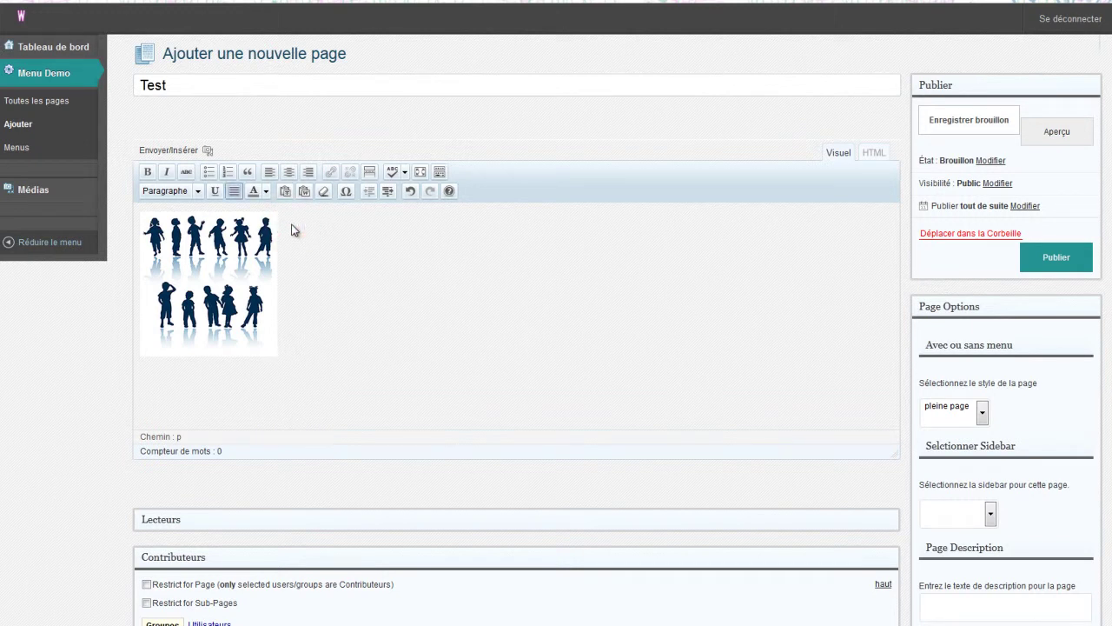
pyautogui.write('Lorem ipsum dolor sit amet, consectetur adipiscing elit. Sed porttitor placerat mi. Aliquam malesuada, felis eget auctor euismod, lacus tellus vulputate turpis, sit amet elementum leo erat sed odio. Fusce a leo vel arcu pretium euismod a eu ipsum. Nulla facilisi. Etiam vel nunc ut eros posuere sollicitudin. Etiam lacus nulla, molestie ac ultrices eu, interdum in nulla. Quisque felis turpis, malesuada eu fermentum eget, molestie in massa. Fusce laoreet, dui placerat euismod sagittis, nulla elit commodo libero, eu mattis mi est a massa. Vestibulum non sapien nisl, non varius quam. Lorem ipsum dolor sit amet, consectetur adipiscing elit. Sed porttitor placerat mi. Aliquam malesuada, felis eget auctor euismod, lacus tellus vulputate turpis, sit amet elementum leo erat sed odio. Fusce a leo vel arcu pretium euismod a eu ipsum. Nulla facilisi. Etiam vel nunc ut eros posuere sollicitudin. Etiam lacus nulla, molestie ac ultrices eu, interdum in nulla. Quisque felis turpis, malesuada eu fermentum eget, molestie in massa. Fusce laoreet, dui placerat euismod sagittis, nulla elit commodo libero, eu mattis mi est a massa. Vestibulum non sapien nisl, non varius quam. Lorem ipsum dolor sit amet, consectetur adipiscing elit. Sed porttitor placerat mi. Aliquam malesuada, felis eget auctor euismod, lacus tellus vulputate turpis, sit amet elementum leo erat sed odio. Fusce a leo vel arcu pretium euismod a eu ipsum. Nulla facilisi. Etiam vel nunc ut eros posuere sollicitudin. Etiam lacus nulla, molestie ac ultrices eu, interdum in nulla. Quisque felis turpis, malesuada eu fermentum eget, molestie in massa. Fusce laoreet, dui placerat euismod sagittis, nulla elit commodo libero, eu mattis mi est a massa. Vestibulum non sapien nisl, non varius quam.')
pyautogui.click(516, 375)
pyautogui.press('Return')
pyautogui.write('rem ipsum dolor sit amet, consectetur adipiscing elit. Sed porttitor placerat mi. Aliquam malesuada, felis eget auctor euismod, lacus tellus vulputate turpis, sit amet elementum leo erat sed odio. Fusce a leo vel arcu pretium euismod a eu ipsum. Nulla facilisi. Etiam vel nunc ut eros posuere sollicitudin. Etiam lacus nulla, molestie ac ultrices eu, interdum in nulla. Quisque felis turpis, malesuada eu fermentum eget, molestie in massa. Fusce laoreet, dui placerat euismod sagittis, nulla elit commodo libero, eu mattis mi est a massa. Vestibulum non sapien nisl, non varius quam. Lorem ipsum dolor sit amet, consectetur adipiscing elit. Sed porttitor placerat mi. Aliquam malesuada, felis eget auctor euismod, lacus tellus vulputate turpis, sit amet elementum leo erat sed odio. Fusce a leo vel arcu pretium euismod a eu ipsum. Nulla facilisi. Etiam vel nunc ut eros posuere sollicitudin. Etiam lacus nulla, molestie ac ultrices eu, interdum in nulla. Quisque felis turpis, malesuada eu fermentum eget, molestie in massa. Fusce laoreet, dui placerat euismod sagittis, nulla elit commodo libero, eu mattis mi est a massa. Vestibulum non sapien nisl, non varius quam. Lorem ipsum dolor sit amet, consectetur adipiscing elit. Sed porttitor placerat mi. Aliquam malesuada, felis eget auctor euismod, lacus tellus vulputate turpis, sit amet elementum leo erat sed odio. Fusce a leo vel arcu pretium euismod a eu ipsum. Nulla facilisi. Etiam vel nunc ut eros posuere sollicitudin. Etiam lacus nulla, molestie ac ultrices eu, interdum in nulla. Quisque felis turpis, malesuada eu fermentum eget, molestie in massa. Fusce laoreet, dui placerat euismod sagittis, nulla elit commodo libero, eu mattis mi est a massa. Vestibulum non sapien nisl, non varius quam.')
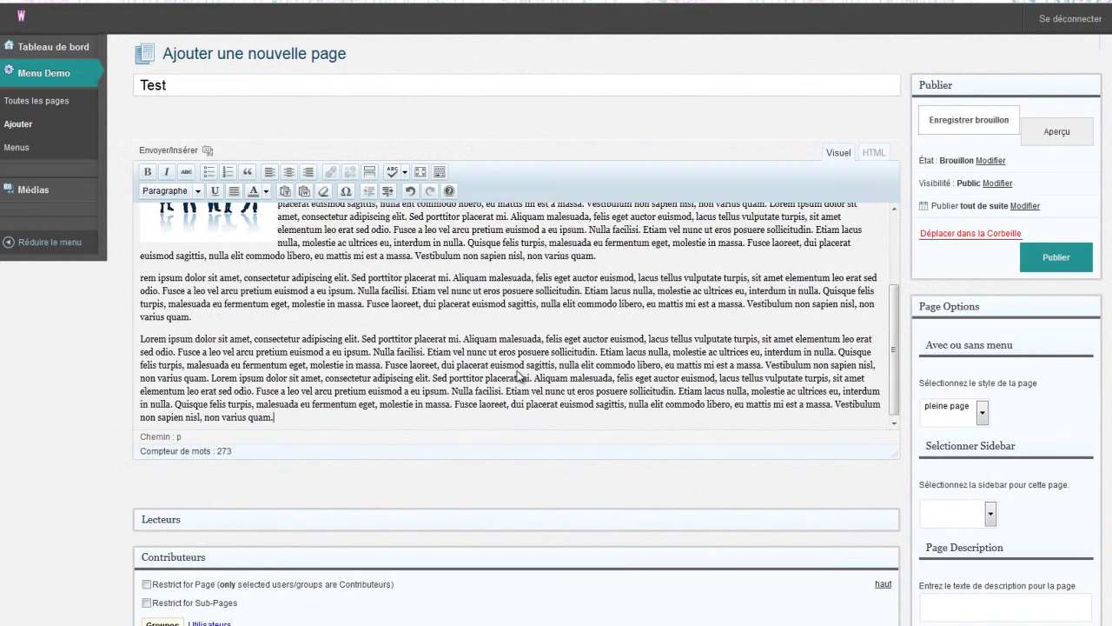
# - Split off the opening sentence after 'placerat mi.' and format it as Titre 2
pyautogui.scroll(3, 518, 382)
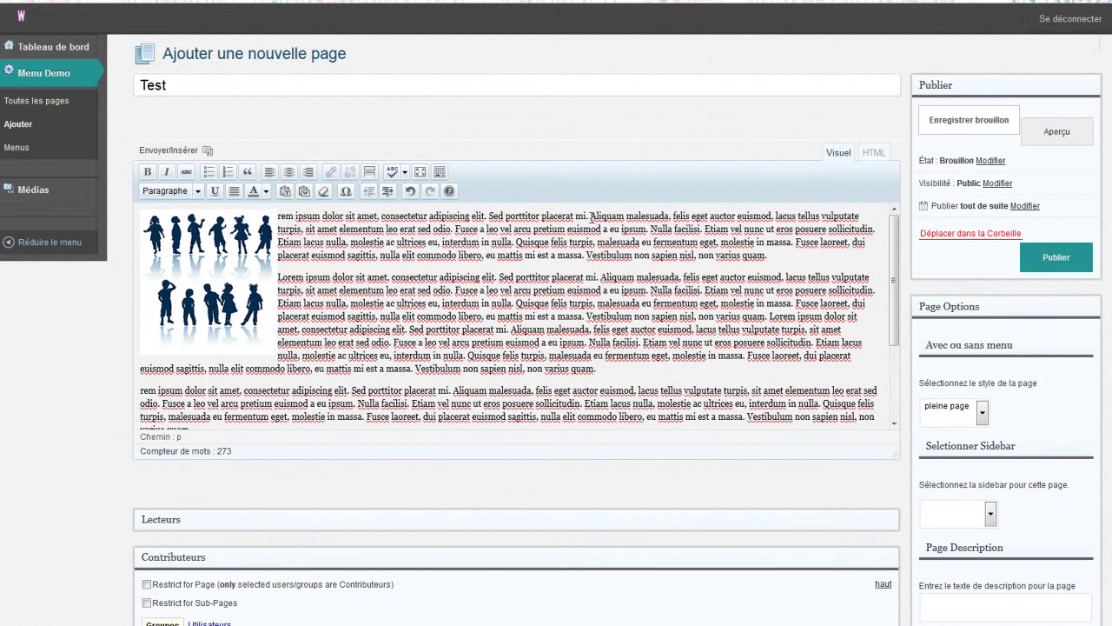
pyautogui.click(589, 215)
pyautogui.press('Return')
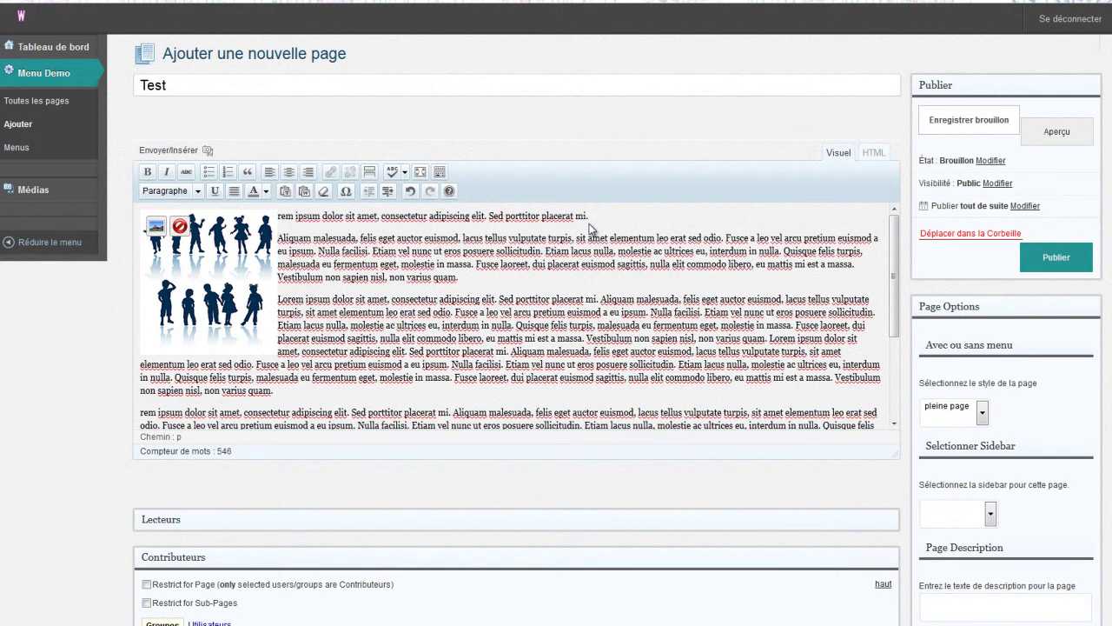
pyautogui.moveTo(603, 216); pyautogui.dragTo(276, 217)
pyautogui.click(197, 191)
pyautogui.click(167, 291)
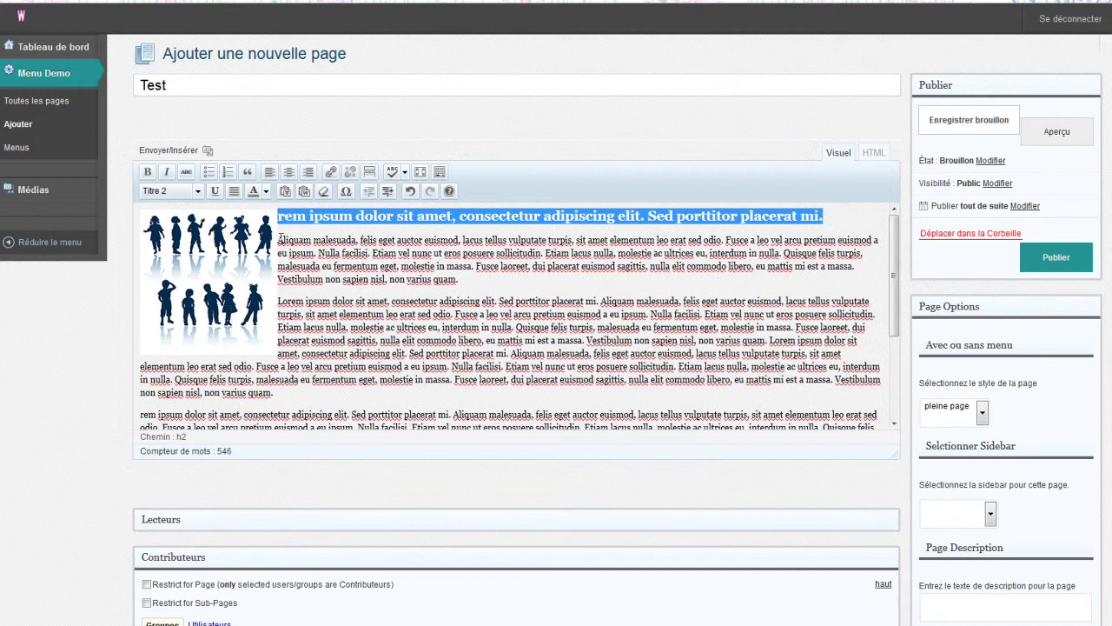
# - Justify all the paragraphs below the heading
pyautogui.moveTo(279, 239); pyautogui.dragTo(526, 477)
pyautogui.click(233, 191)
pyautogui.scroll(2, 544, 360)
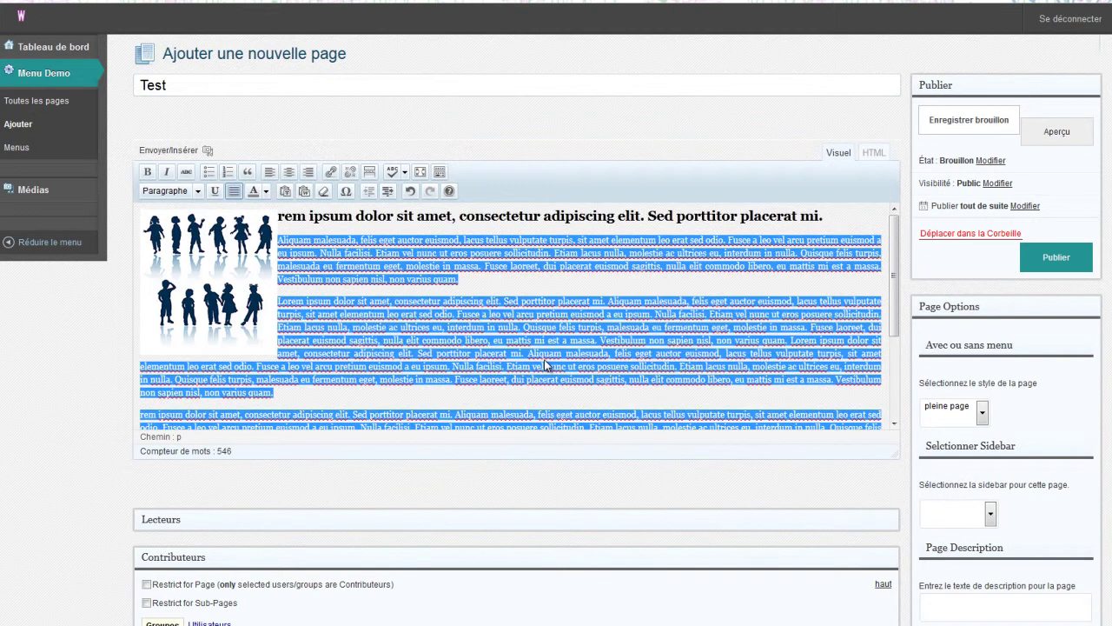
pyautogui.scroll(-2, 544, 360)
pyautogui.click(413, 346)
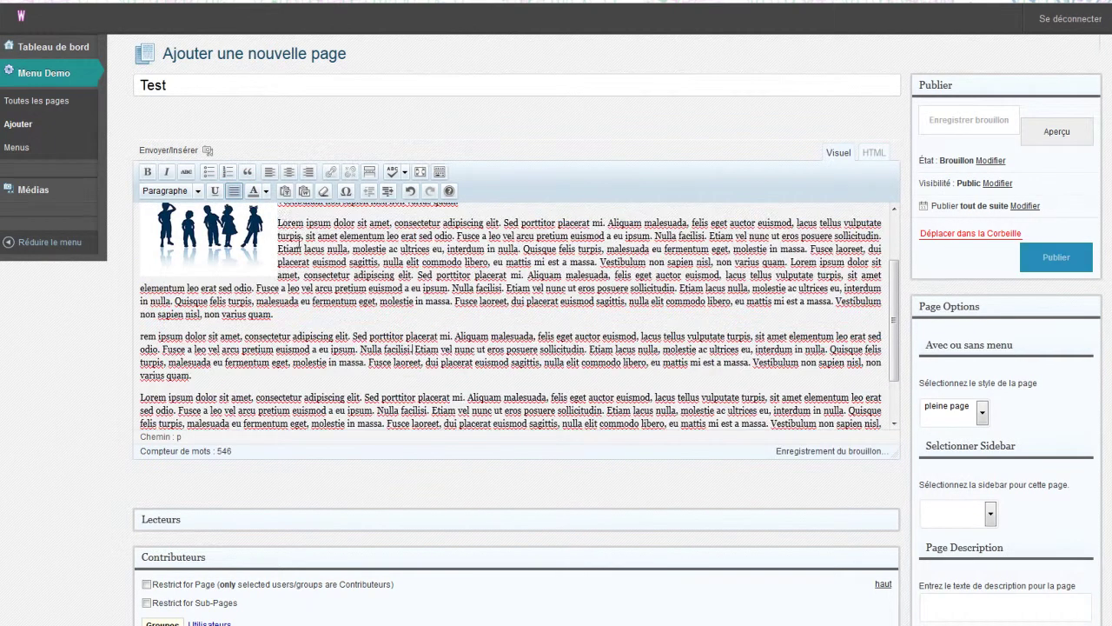
# - Italicise the paragraph beside the image and add an empty paragraph after 'varius quam.'
pyautogui.moveTo(279, 222); pyautogui.dragTo(346, 317)
pyautogui.click(168, 172)
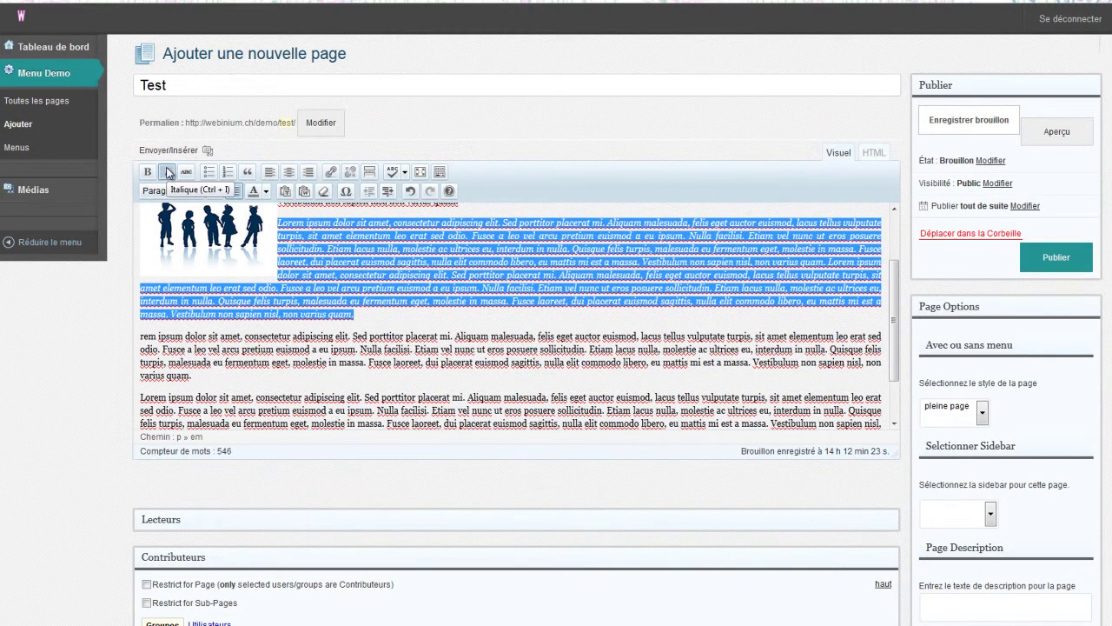
pyautogui.click(220, 374)
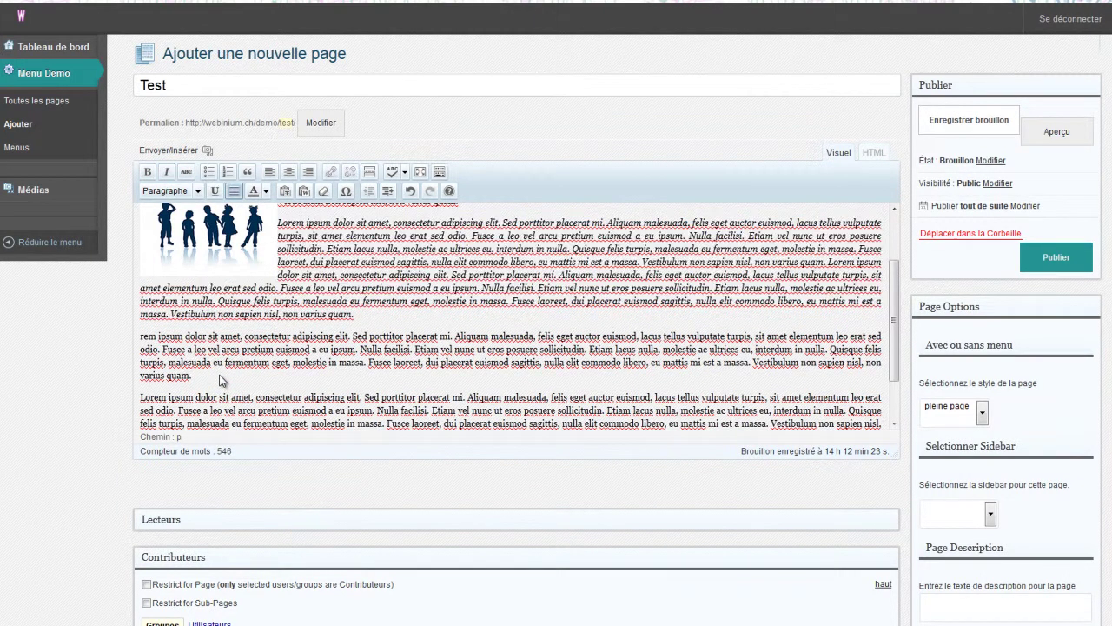
pyautogui.press('Return')
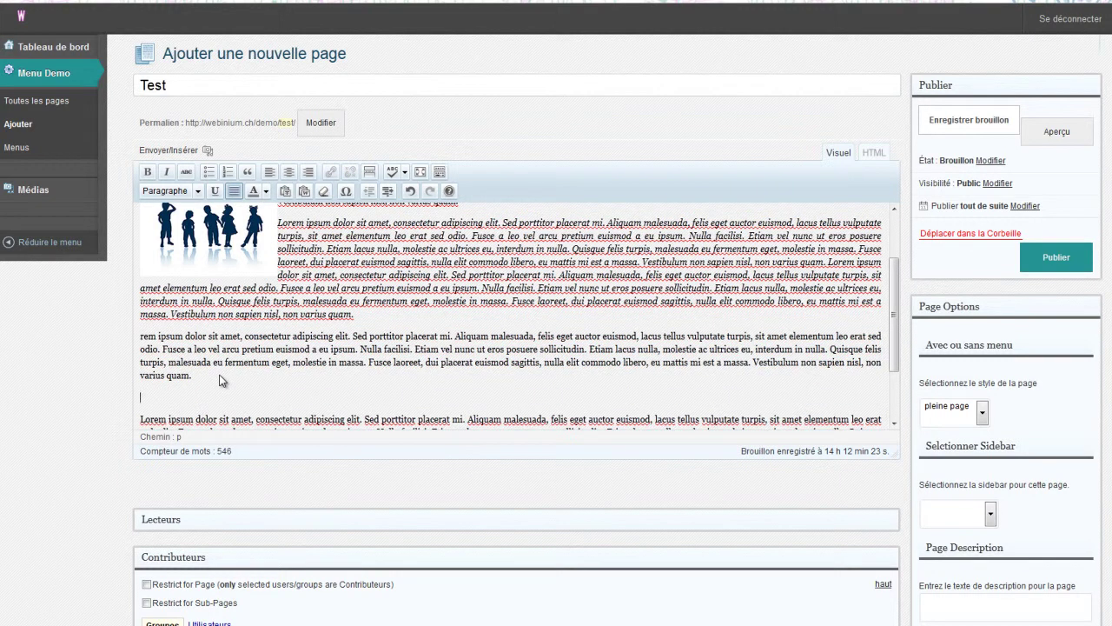
pyautogui.click(207, 153)
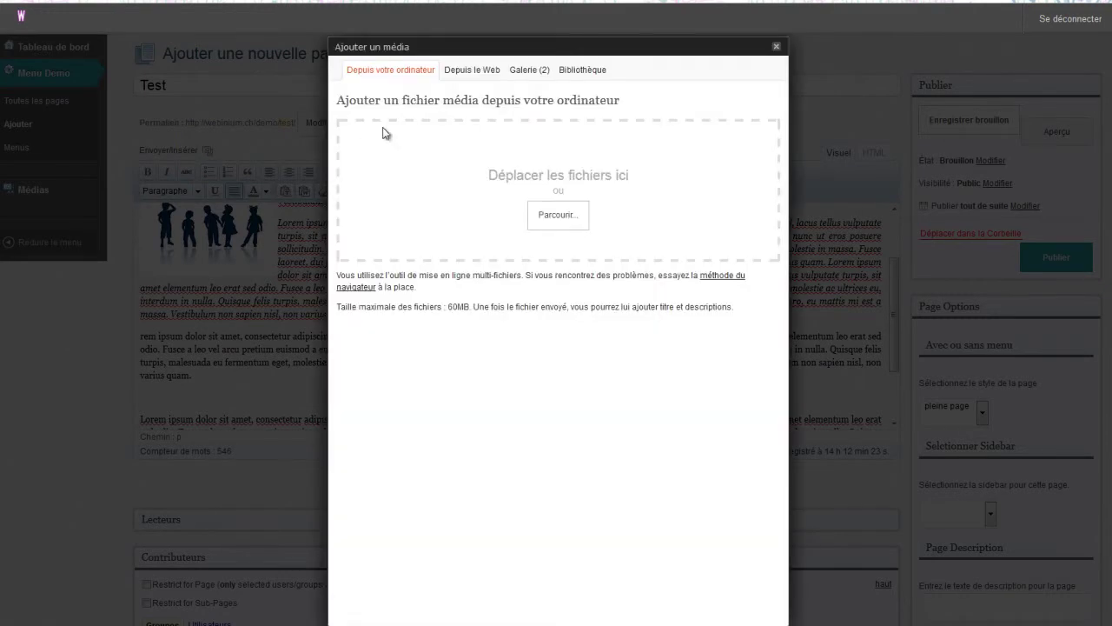
# - Insert the Children's Play Banner with Centre alignment at Taille originale (754 × 159)
pyautogui.click(530, 77)
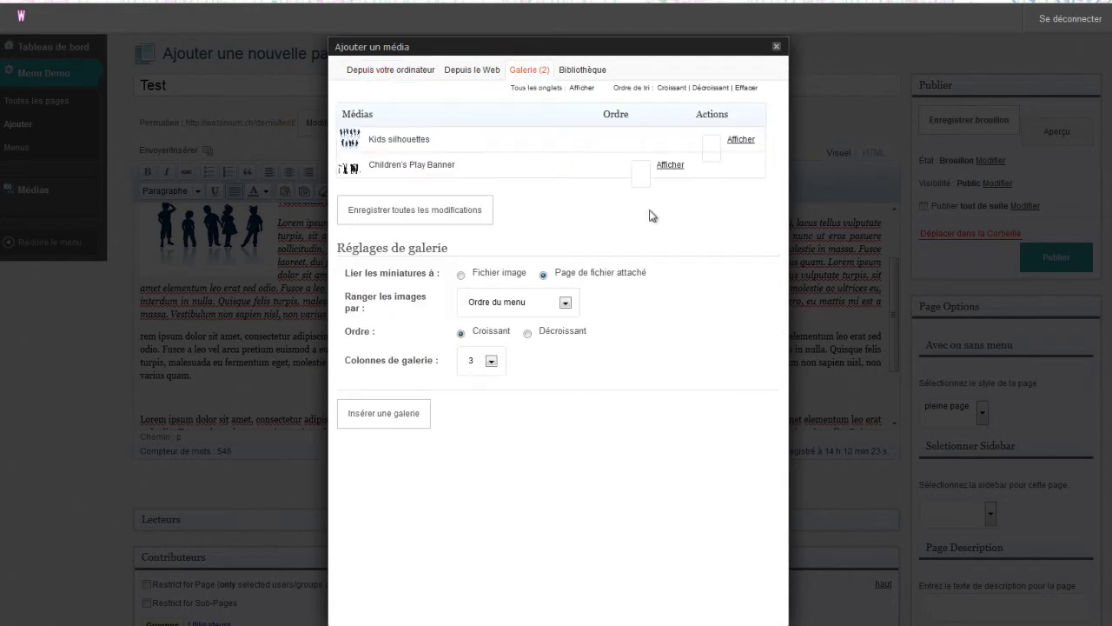
pyautogui.click(676, 172)
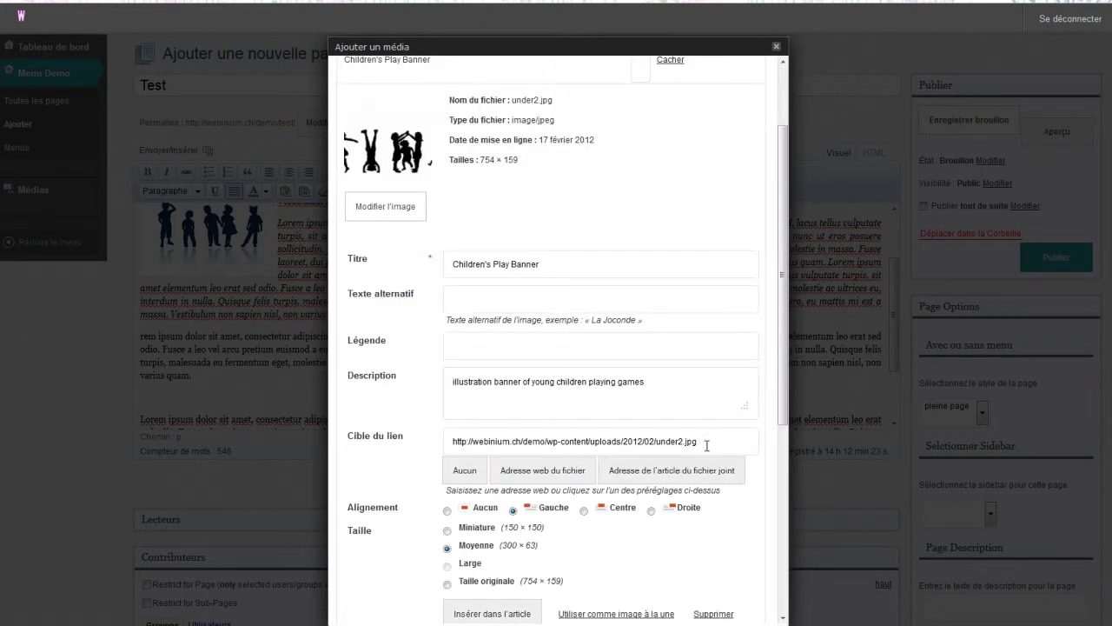
pyautogui.scroll(-3, 706, 445)
pyautogui.click(586, 353)
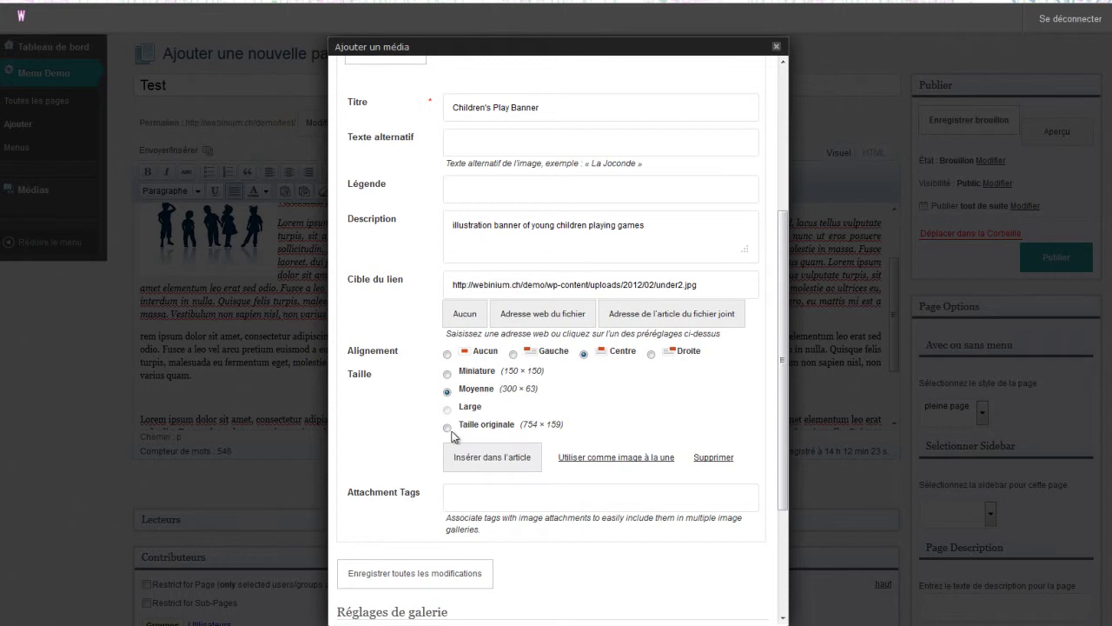
pyautogui.click(447, 428)
pyautogui.click(490, 467)
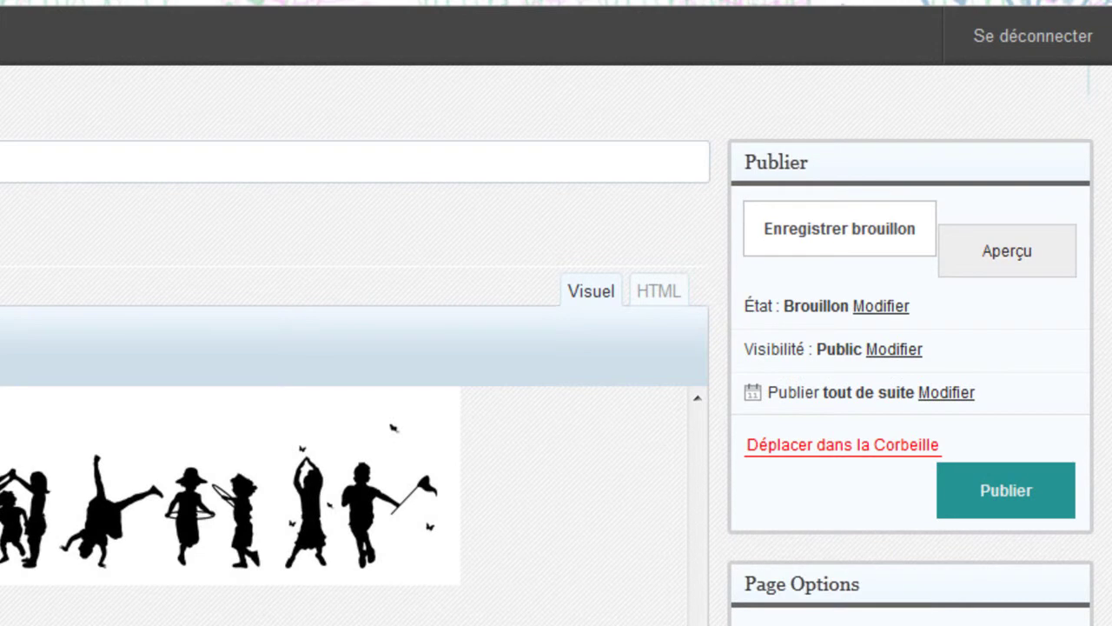
# - Save the Test page with Enregistrer brouillon and open its Aperçu
pyautogui.click(818, 235)
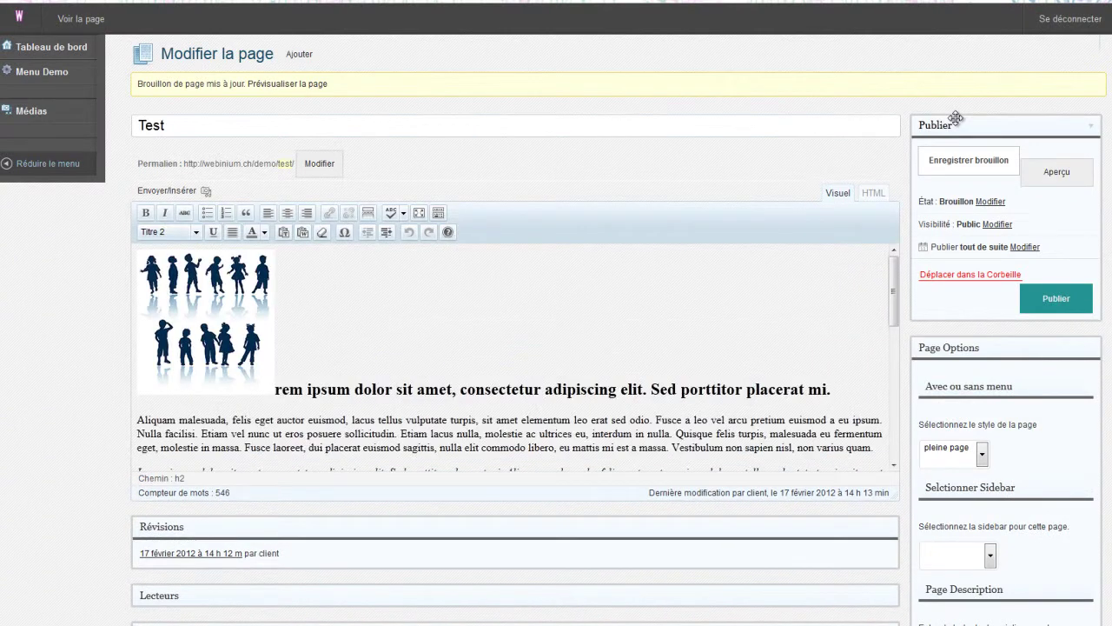
pyautogui.click(1052, 175)
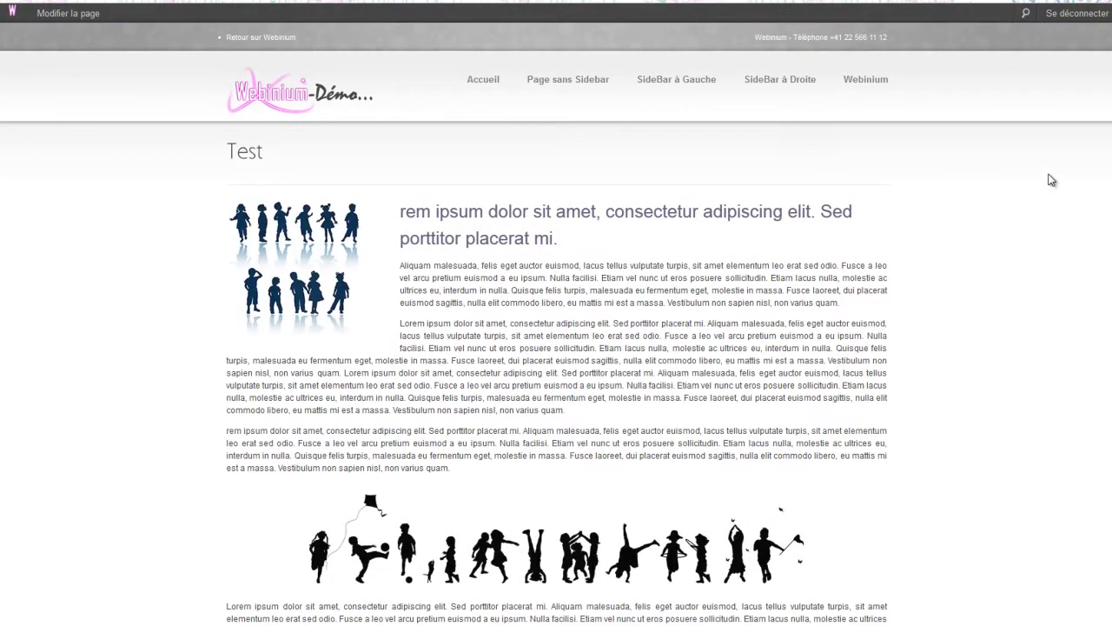
# - Scroll through the Test preview with its centred banner, then close it to return to the editor
pyautogui.scroll(-3, 556, 348)
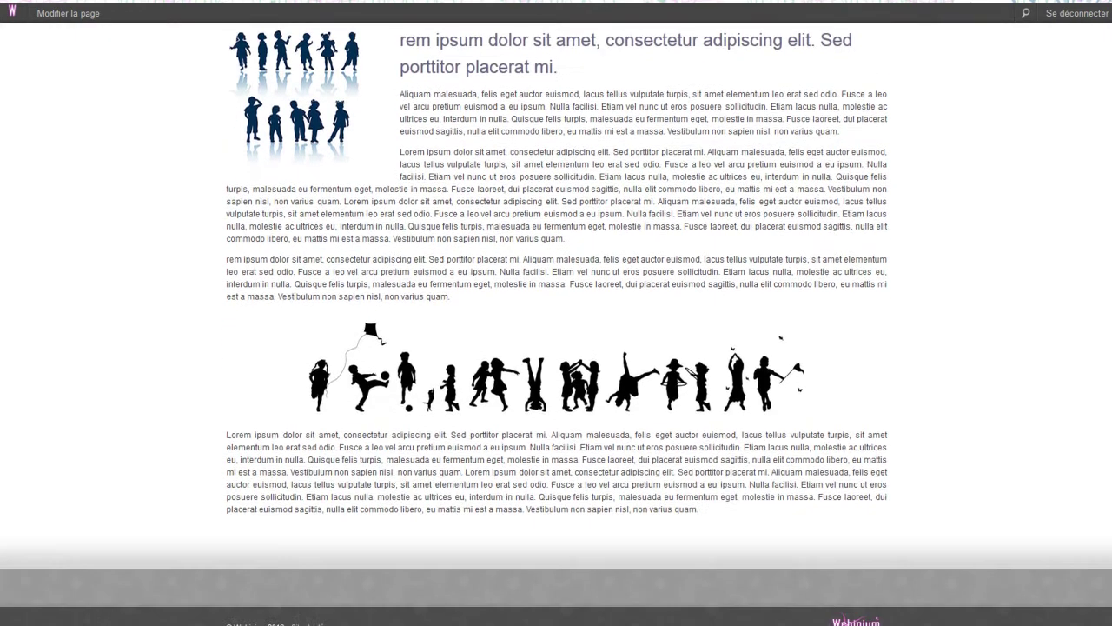
pyautogui.scroll(2, 556, 347)
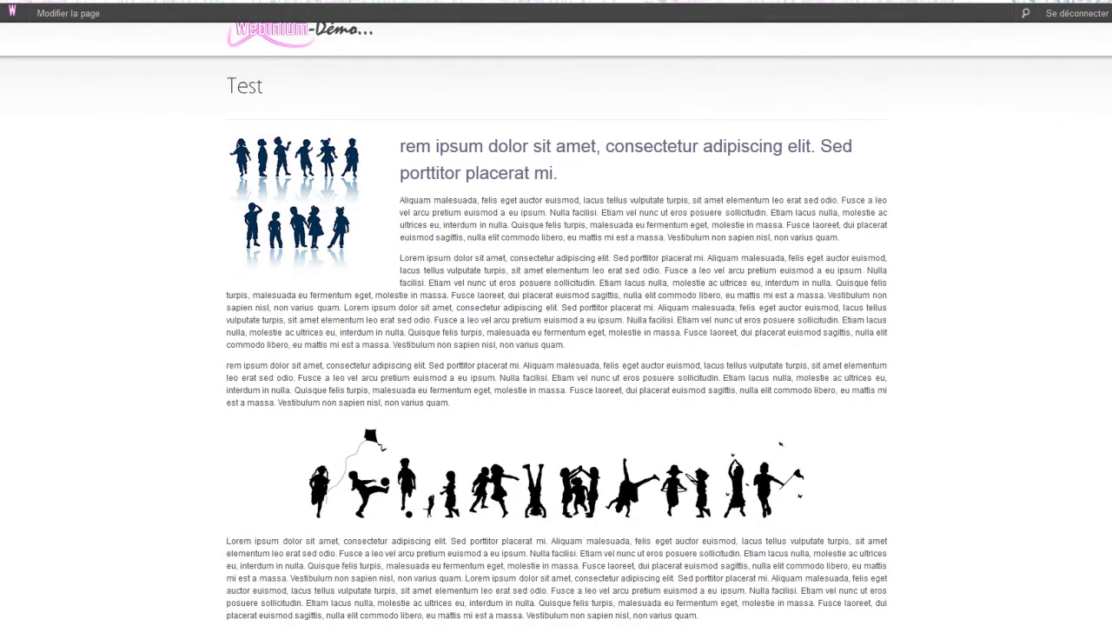
pyautogui.hotkey('ctrl', 'w')
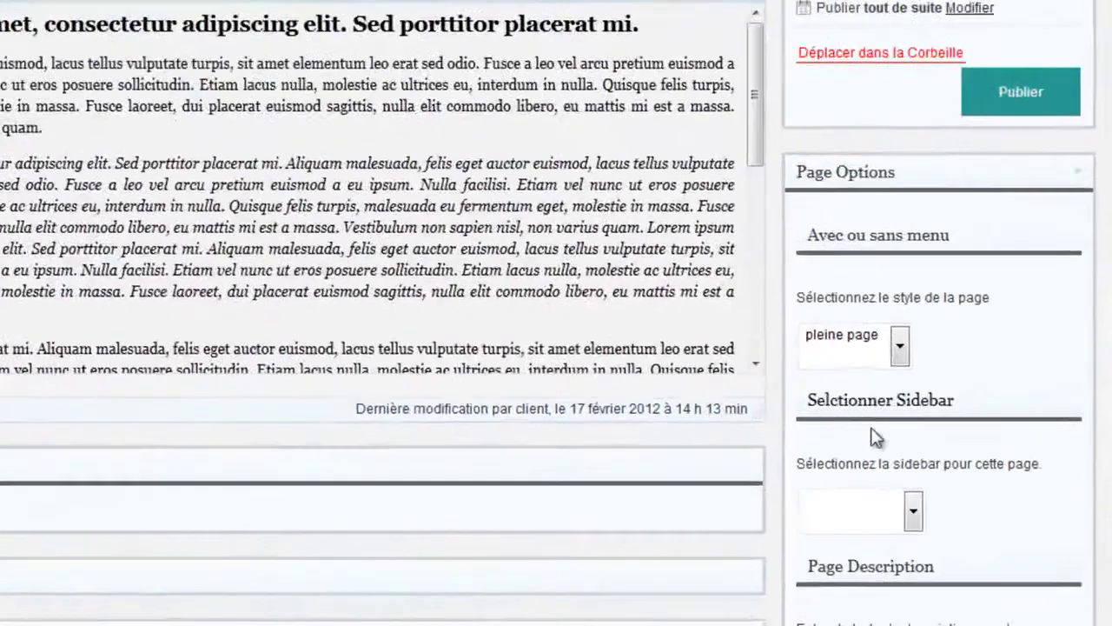
# - Set the page style to 'menu à droite' with Page Sidebar and publish the Test page
pyautogui.scroll(-3, 876, 437)
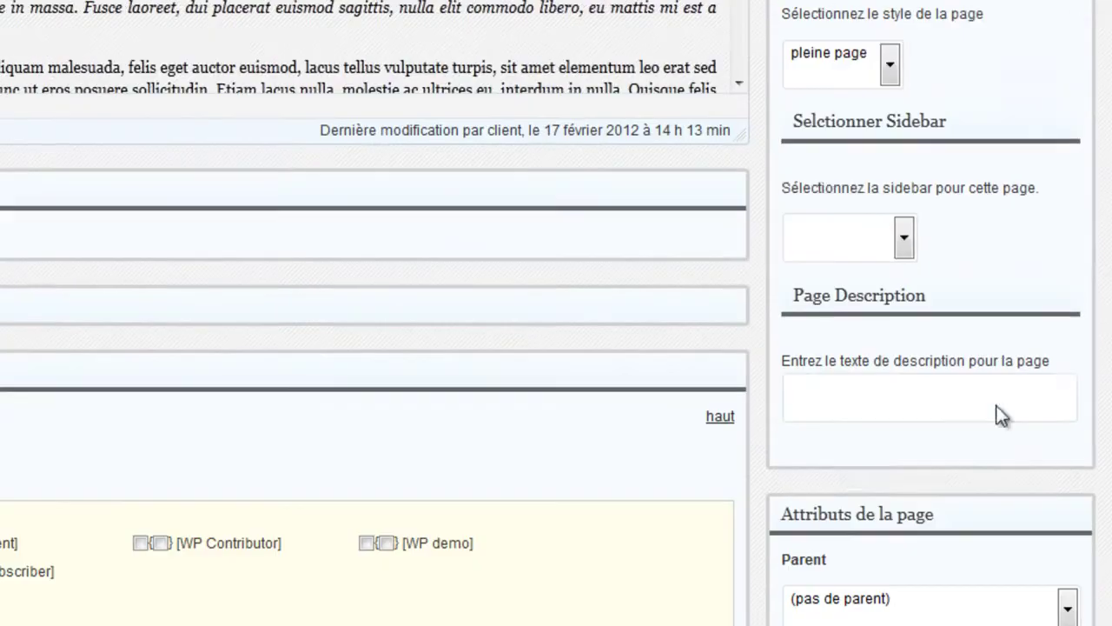
pyautogui.click(890, 67)
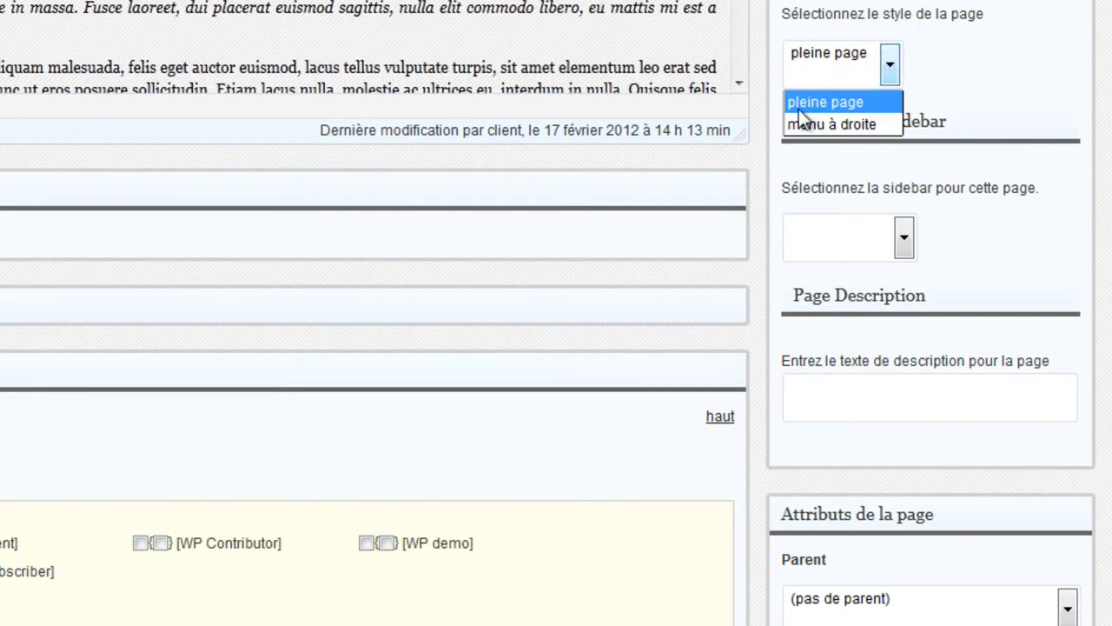
pyautogui.click(821, 125)
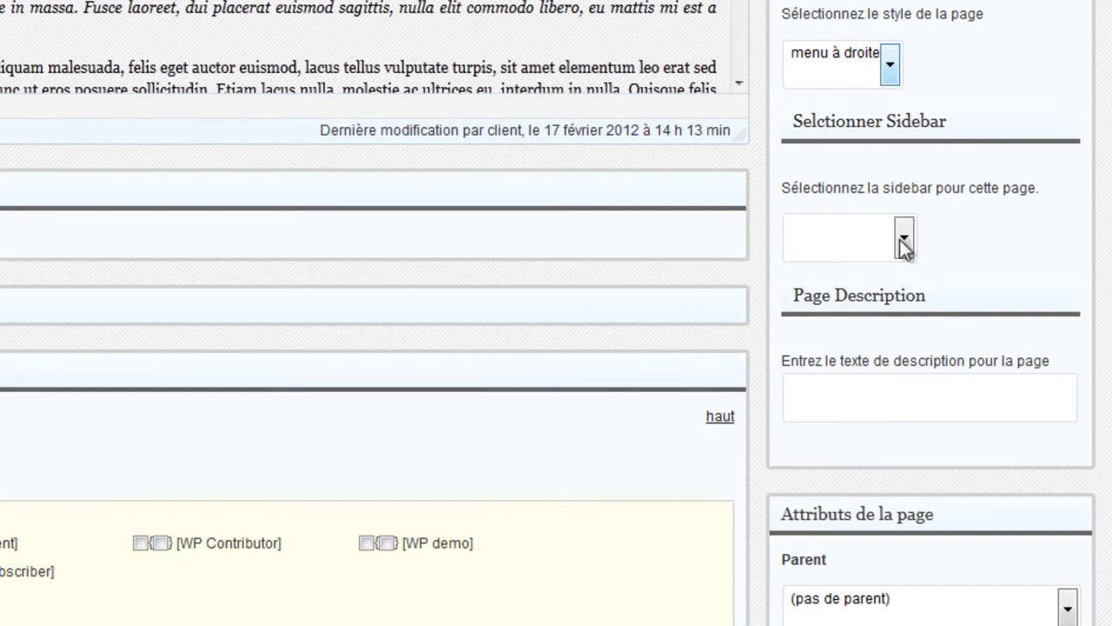
pyautogui.click(904, 238)
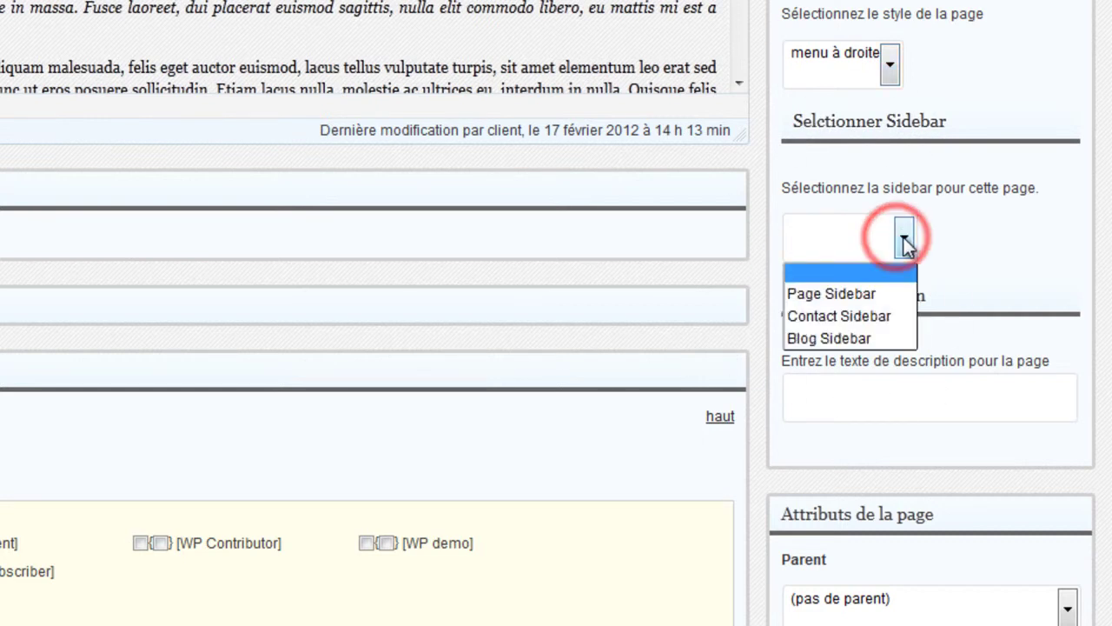
pyautogui.click(862, 293)
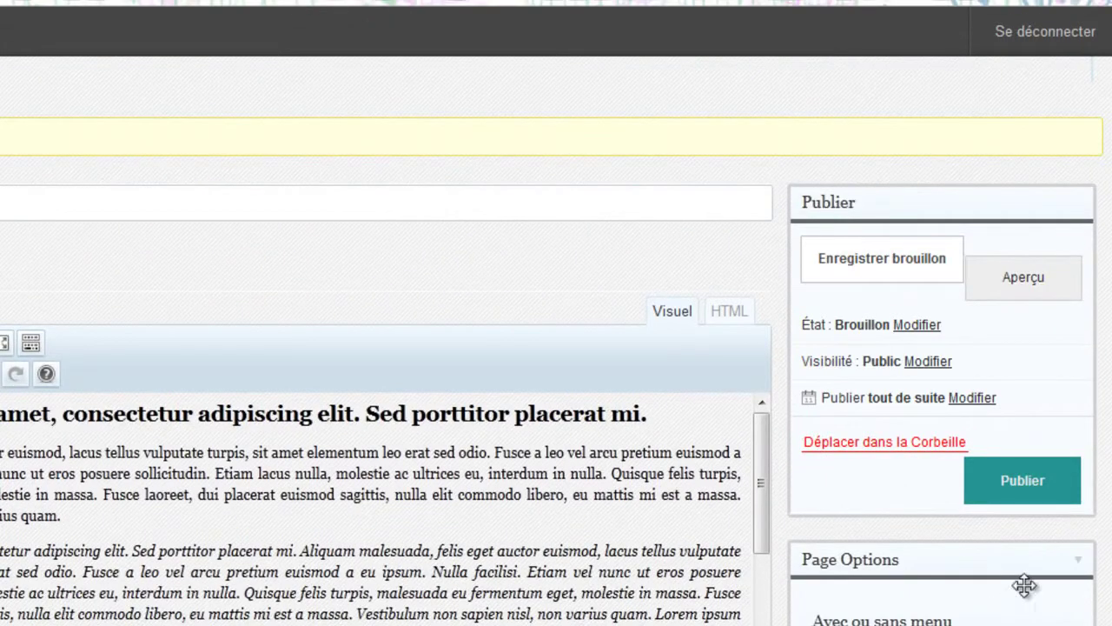
pyautogui.click(1027, 494)
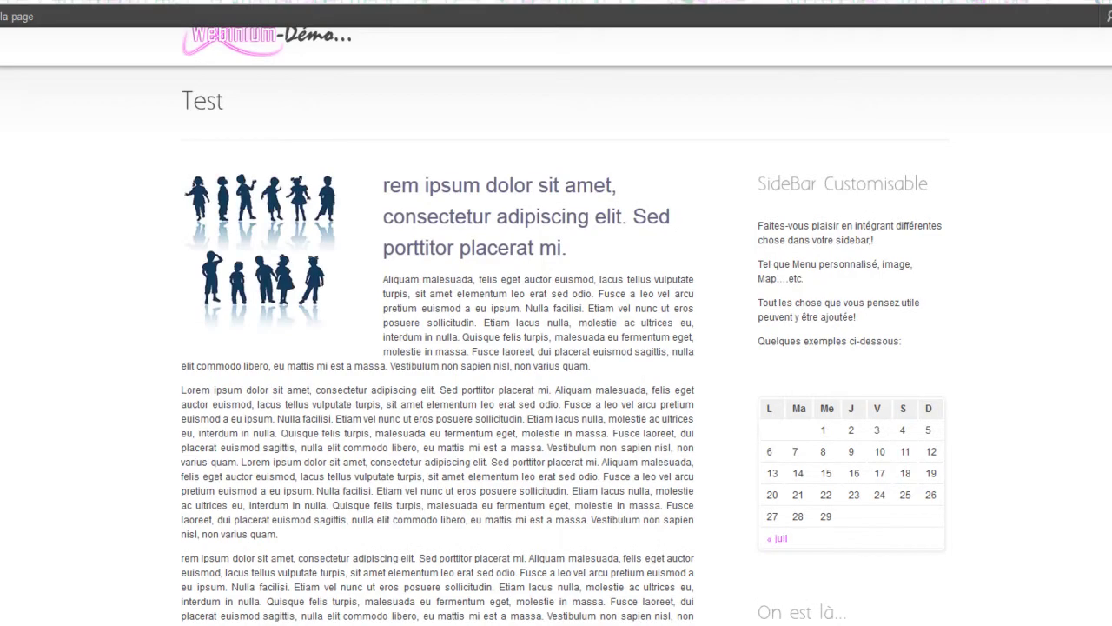
pyautogui.scroll(-3, 708, 269)
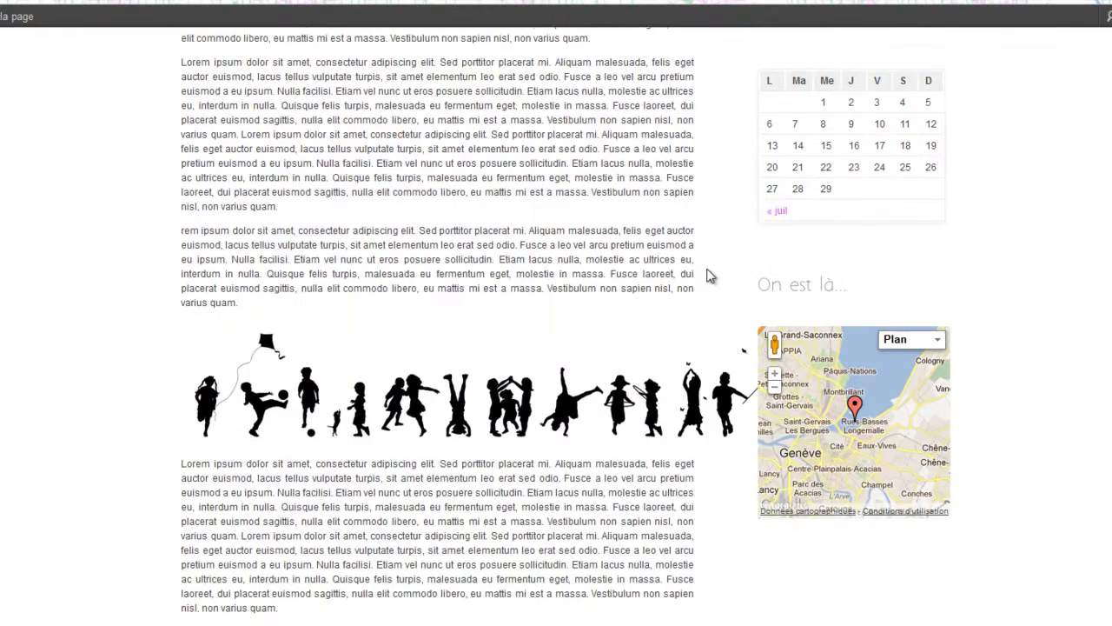
pyautogui.scroll(3, 710, 272)
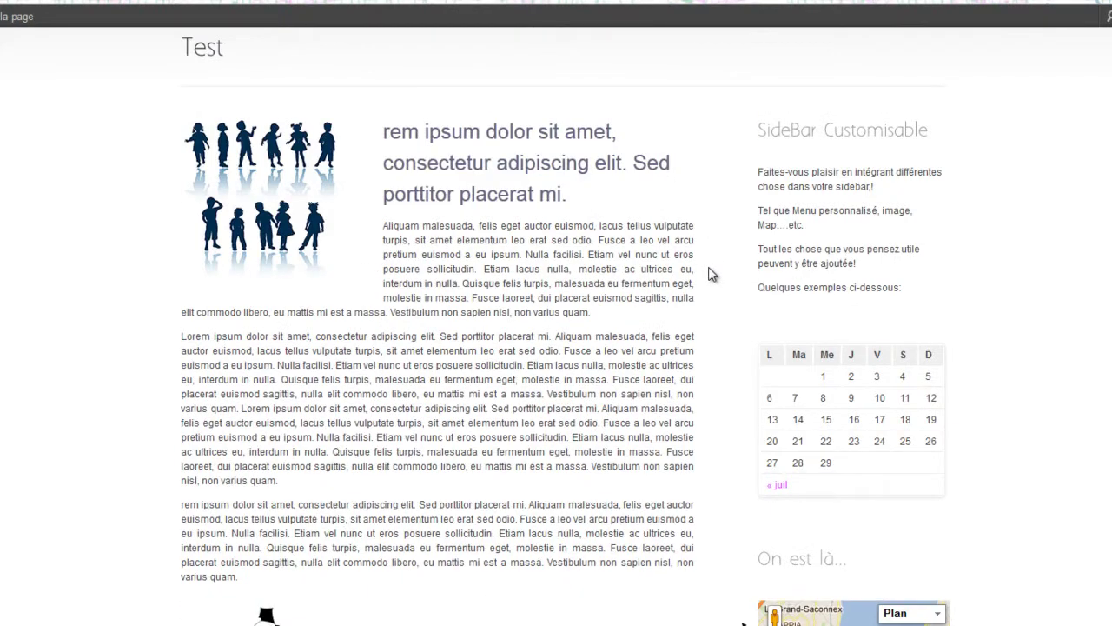
pyautogui.scroll(-3, 710, 273)
pyautogui.scroll(5, 710, 272)
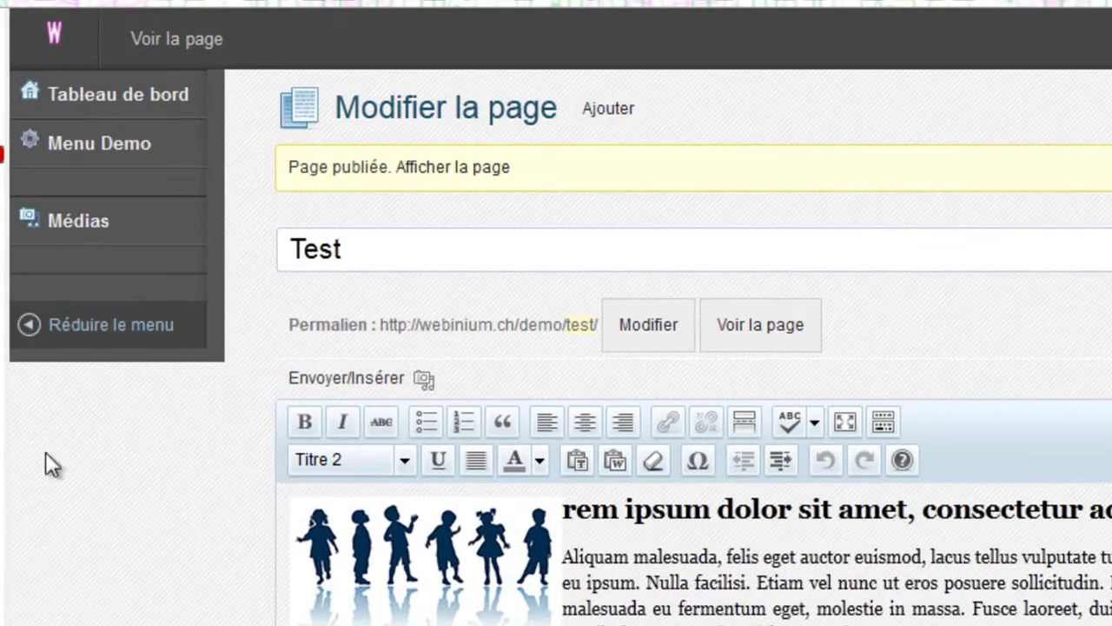
# - Go to Menus under Menu Demo in the admin sidebar
pyautogui.moveTo(52, 165)
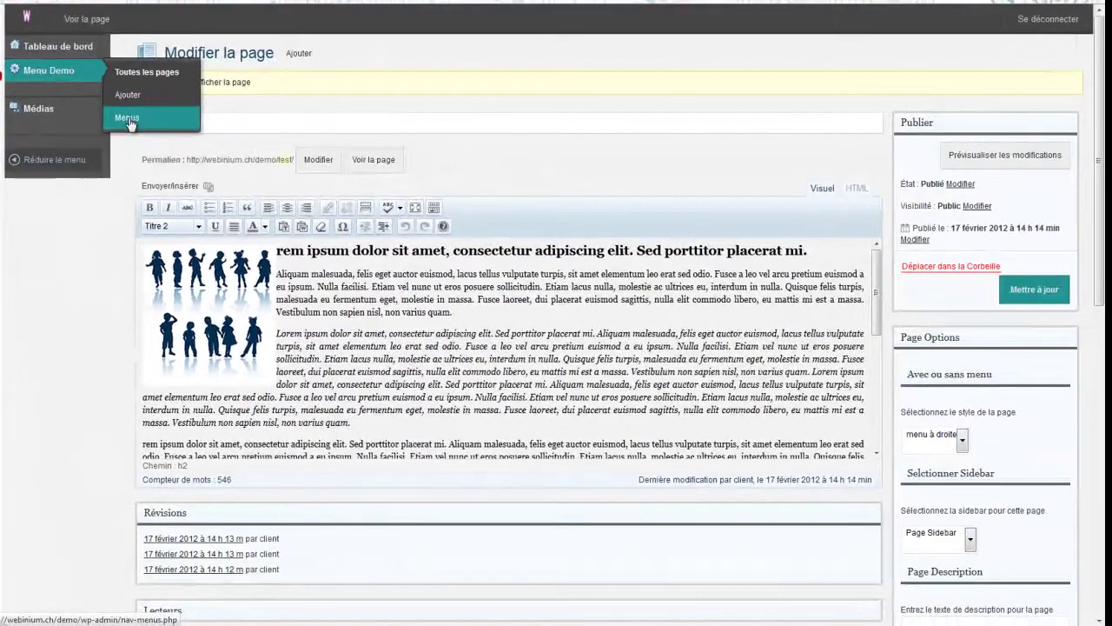
pyautogui.click(128, 119)
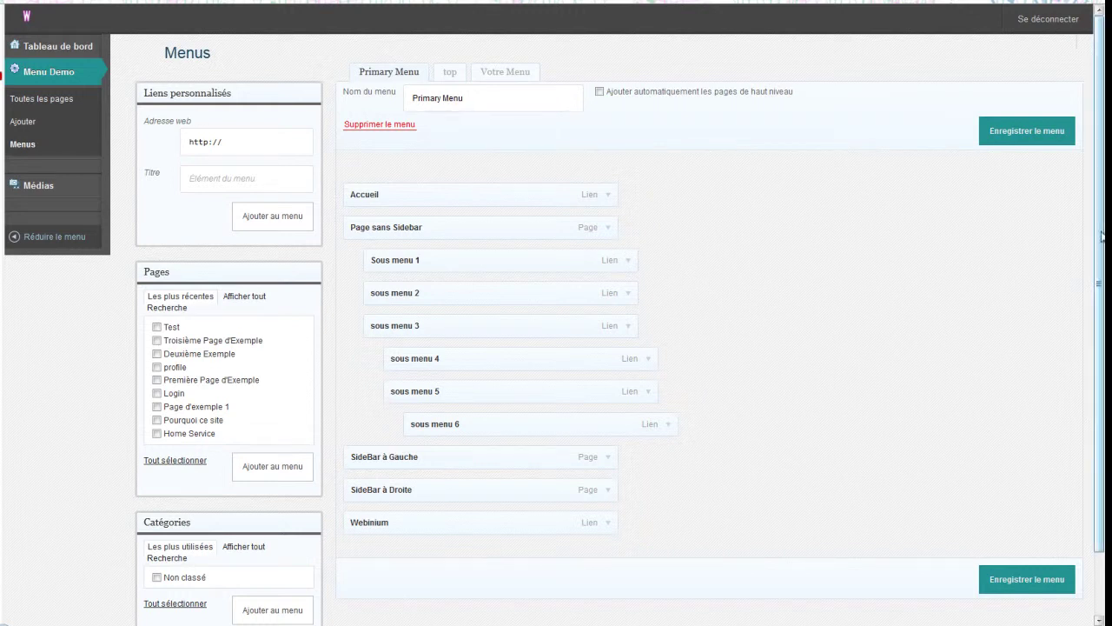
# - Tick Test in the Pages box, add it to the Primary Menu, and save the menu
pyautogui.scroll(-2, 1102, 207)
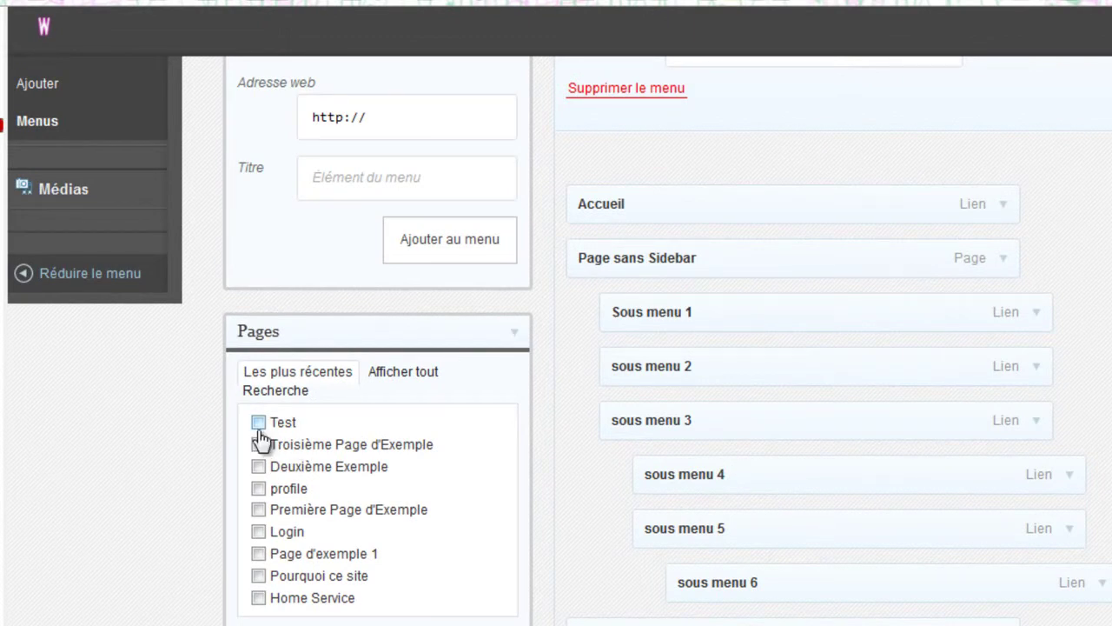
pyautogui.click(258, 423)
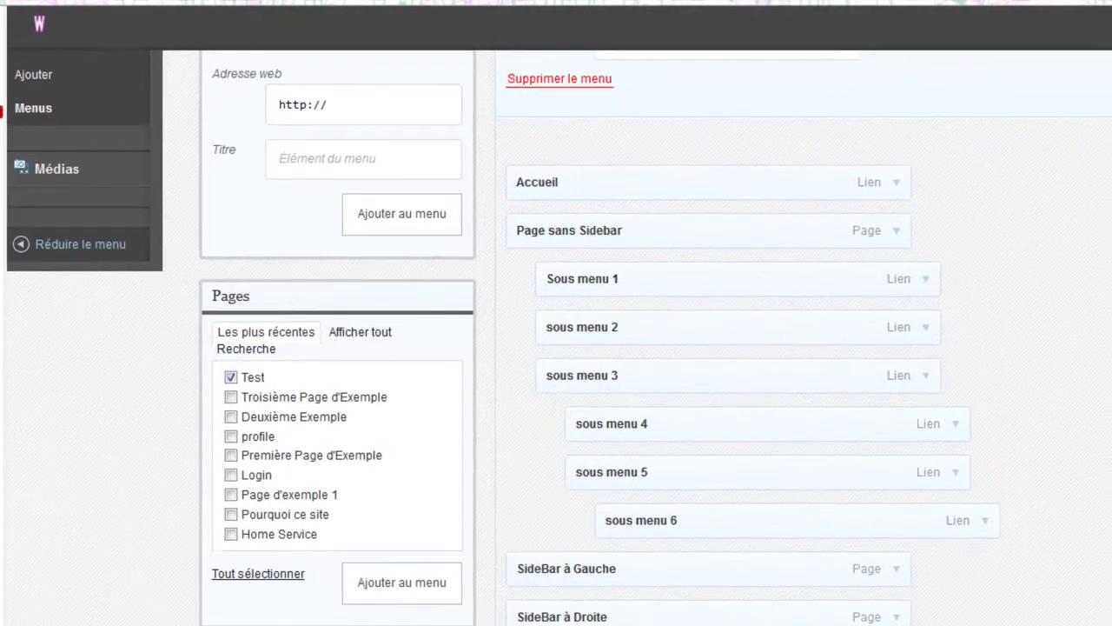
pyautogui.click(387, 569)
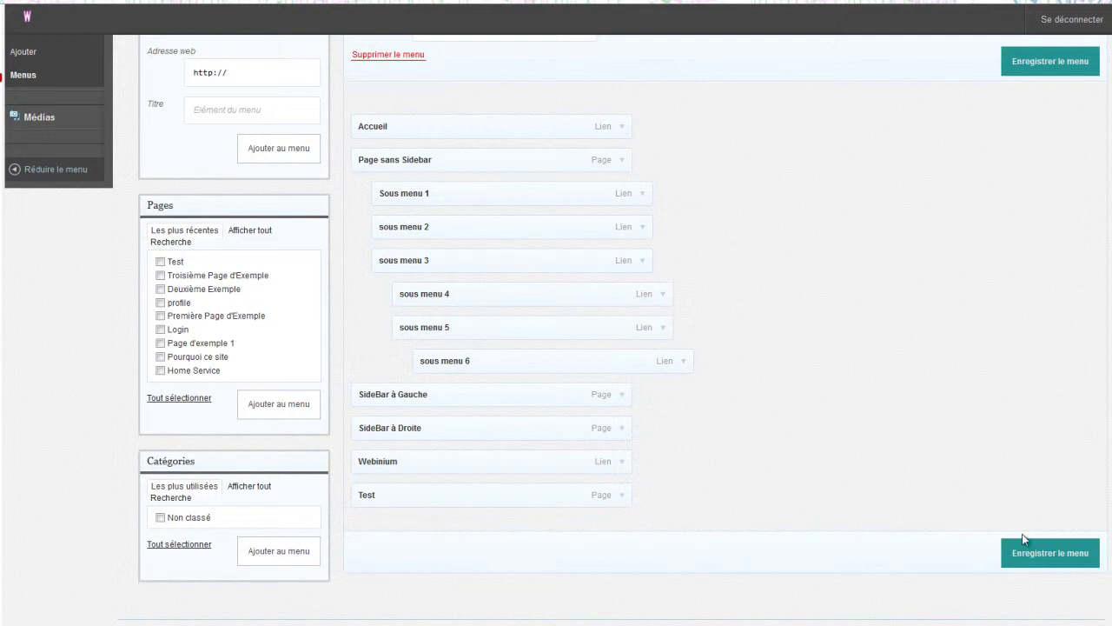
pyautogui.click(1043, 558)
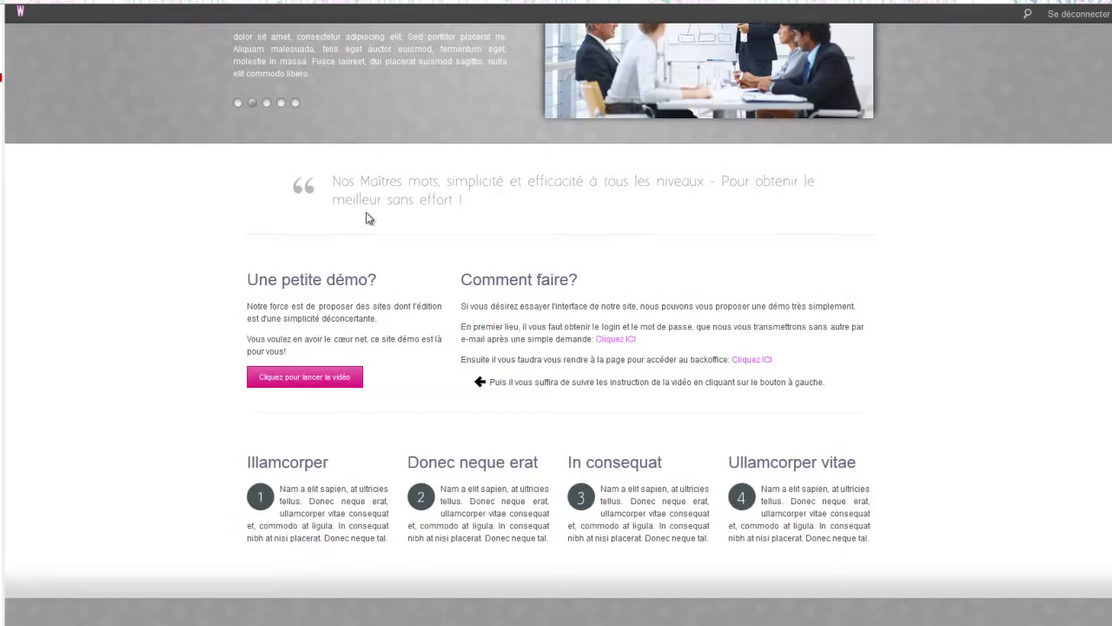
# - Reload the site, follow the new Test menu link to its page, then go back
pyautogui.scroll(4, 369, 218)
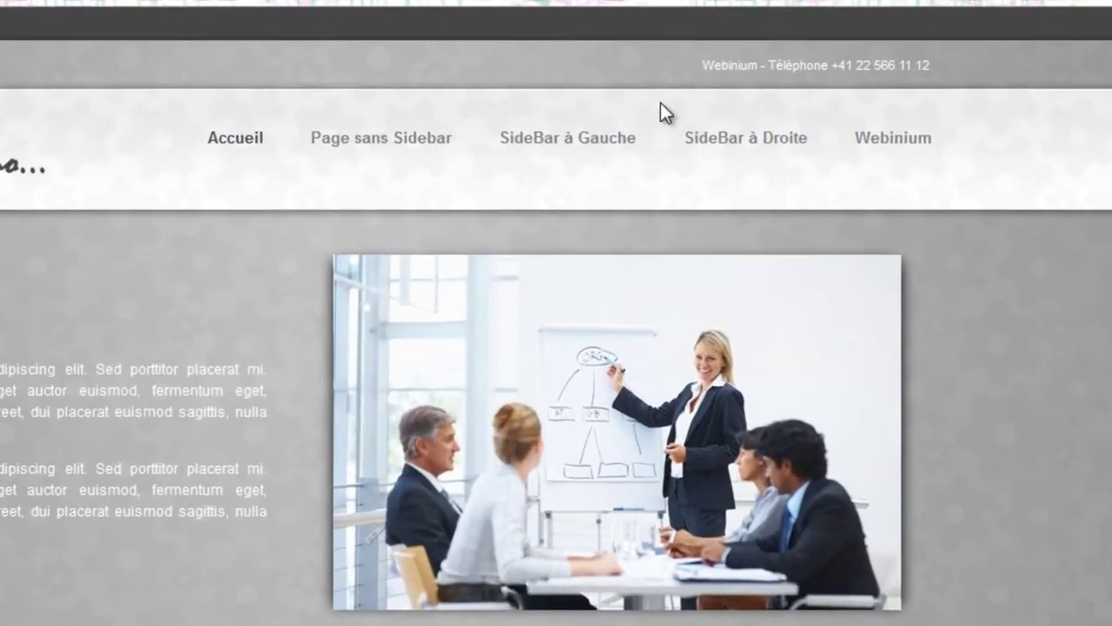
pyautogui.click(913, 168)
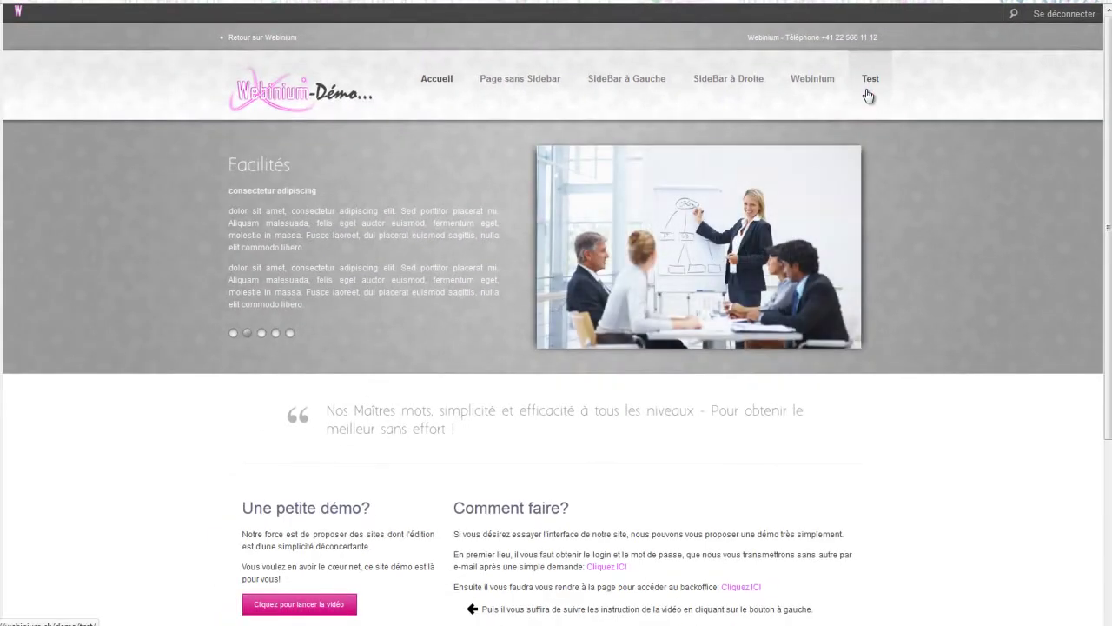
pyautogui.click(868, 96)
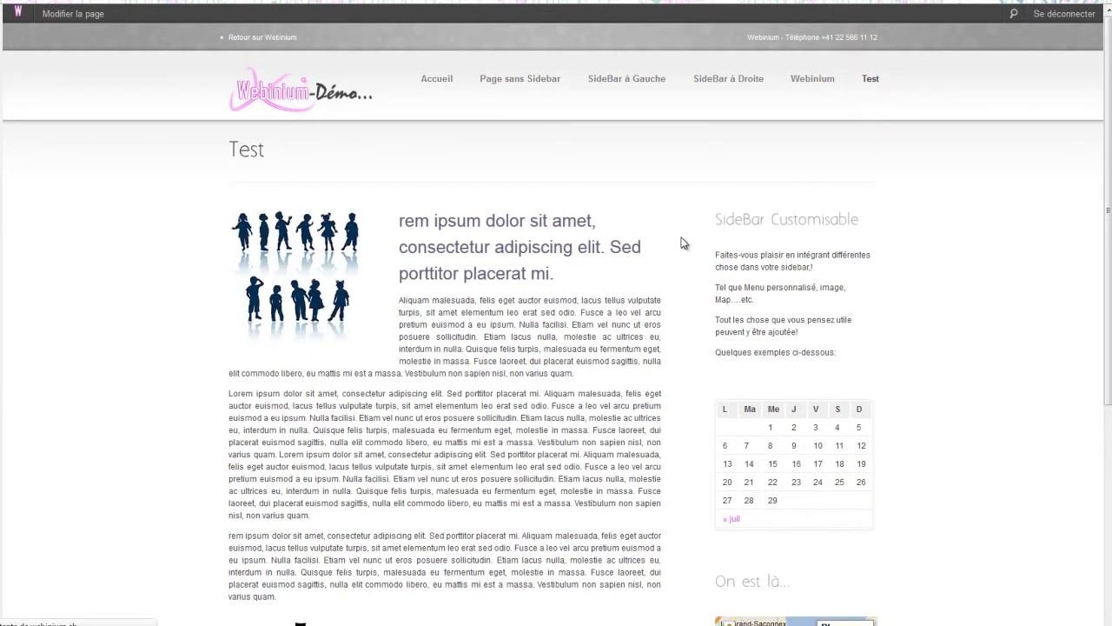
pyautogui.hotkey('alt', 'Left')
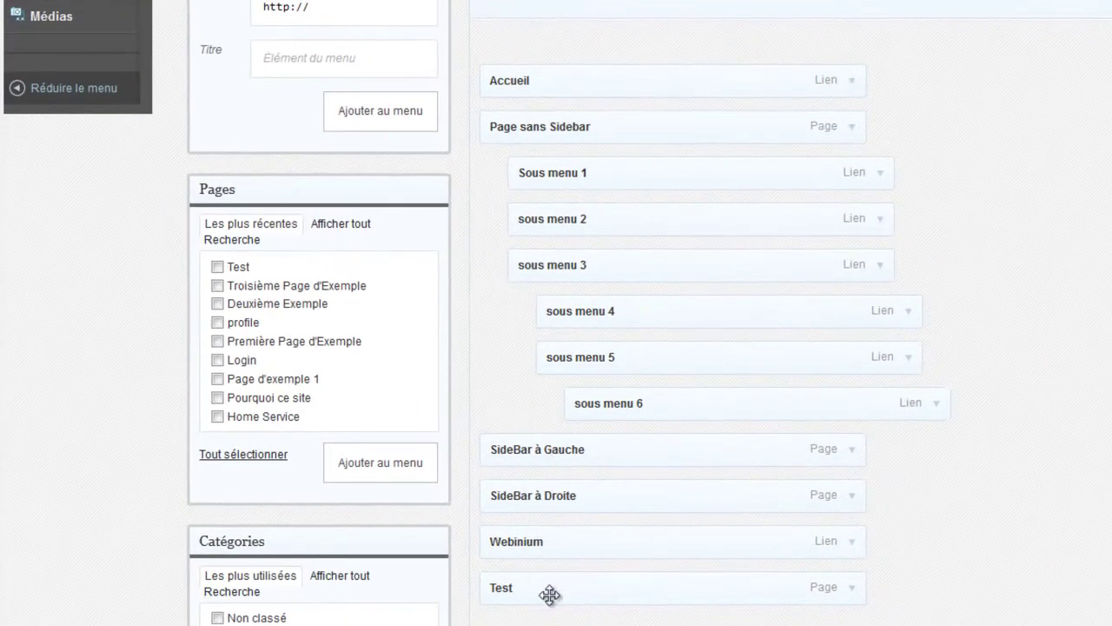
# - Move Test to second place right after Accueil, save the menu, and refresh the site
pyautogui.moveTo(550, 593); pyautogui.dragTo(542, 125)
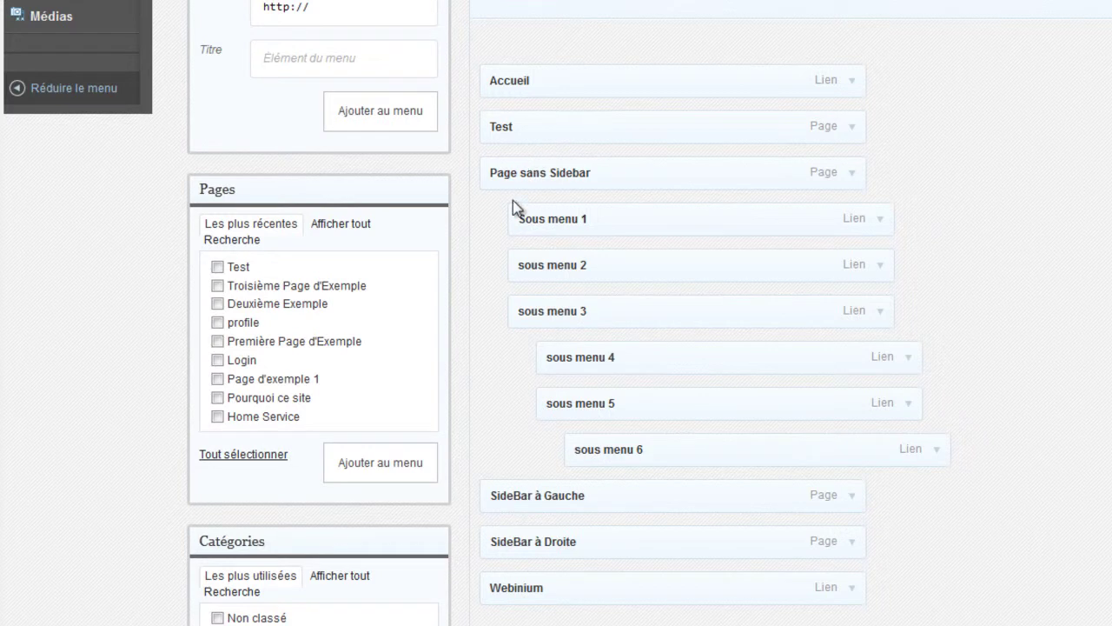
pyautogui.click(1010, 167)
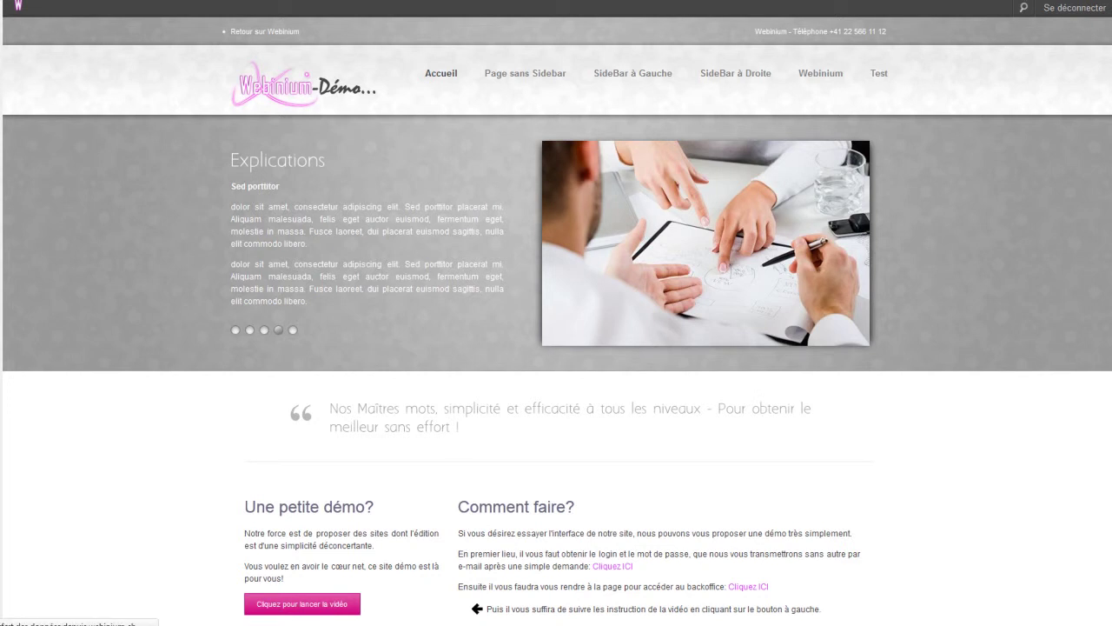
pyautogui.press('F5')
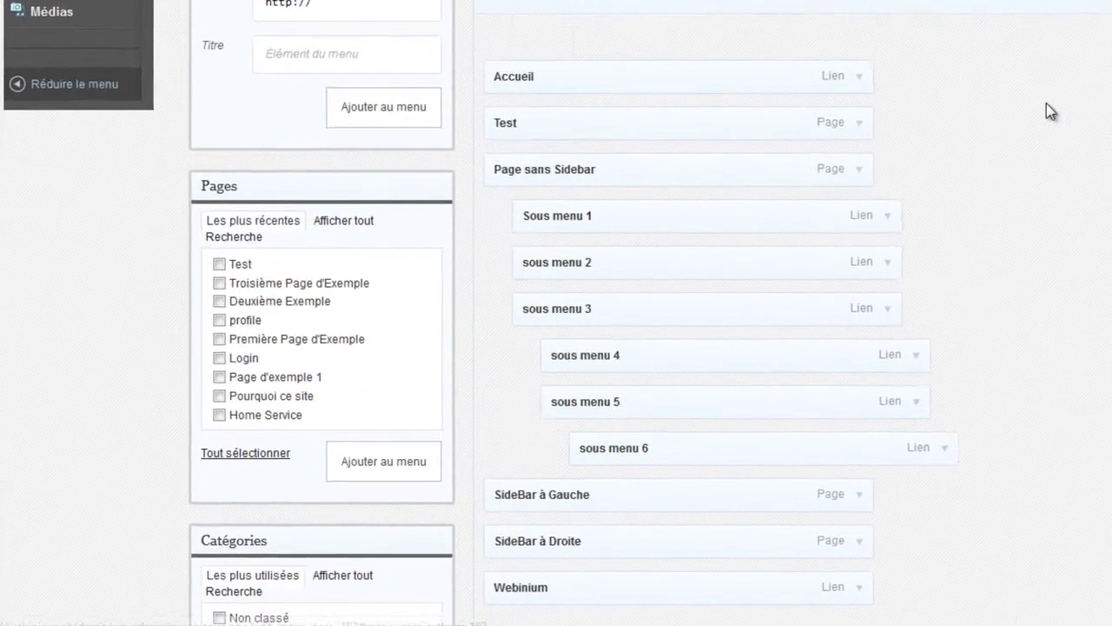
# - Nest Test under SideBar à Gauche, save the menu, and check the submenu on the site
pyautogui.moveTo(546, 17); pyautogui.dragTo(579, 375)
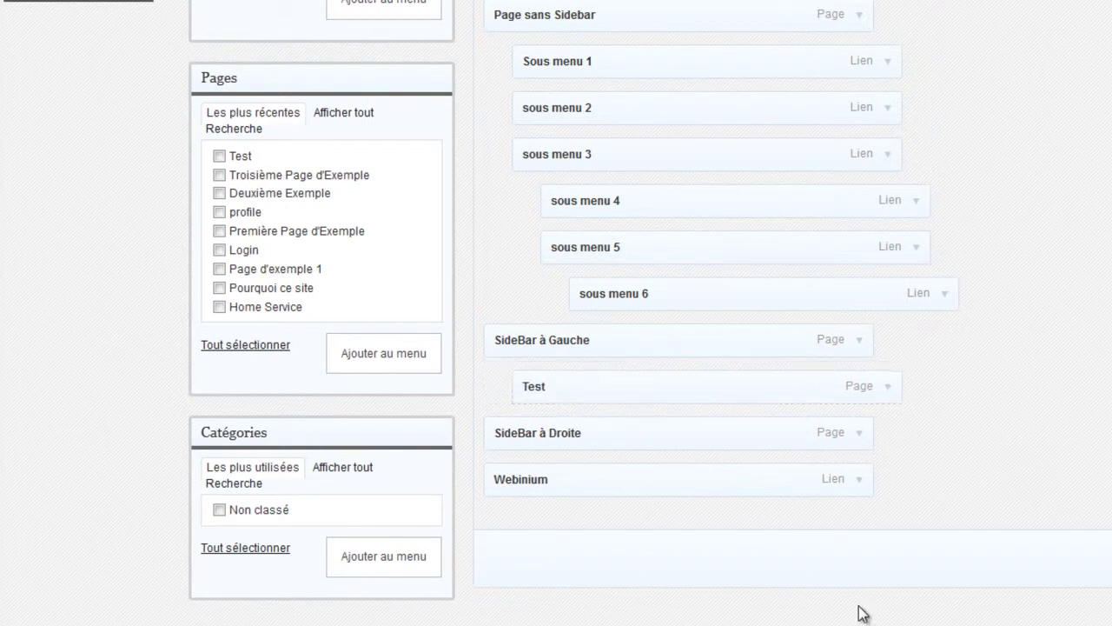
pyautogui.click(1014, 585)
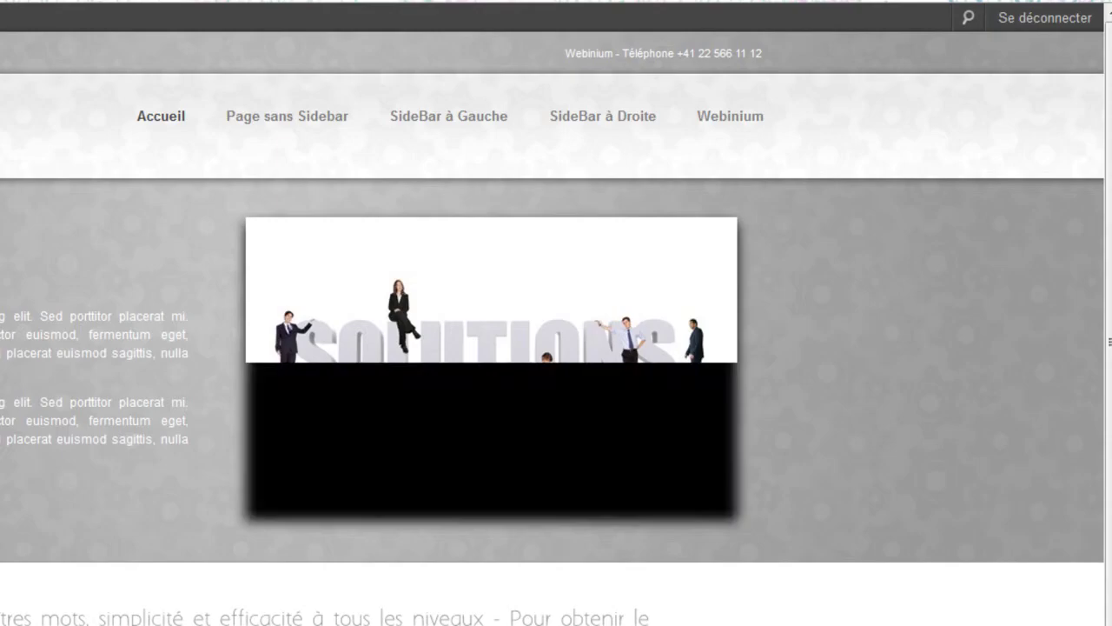
pyautogui.moveTo(461, 124)
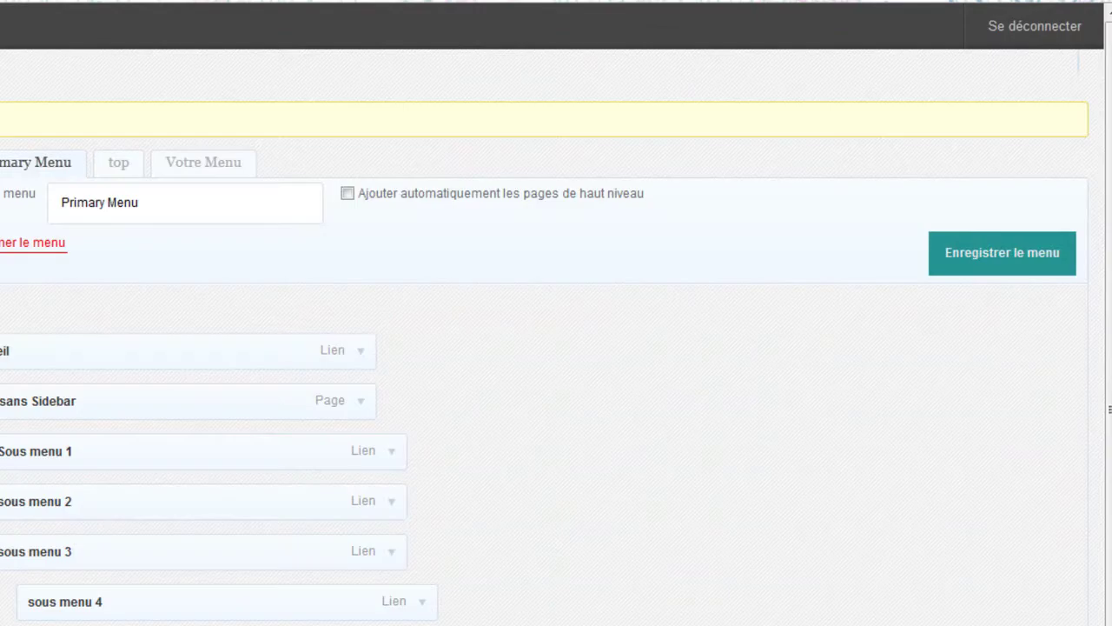
# - Delete the Test item from the Primary Menu structure through its settings panel
pyautogui.click(963, 334)
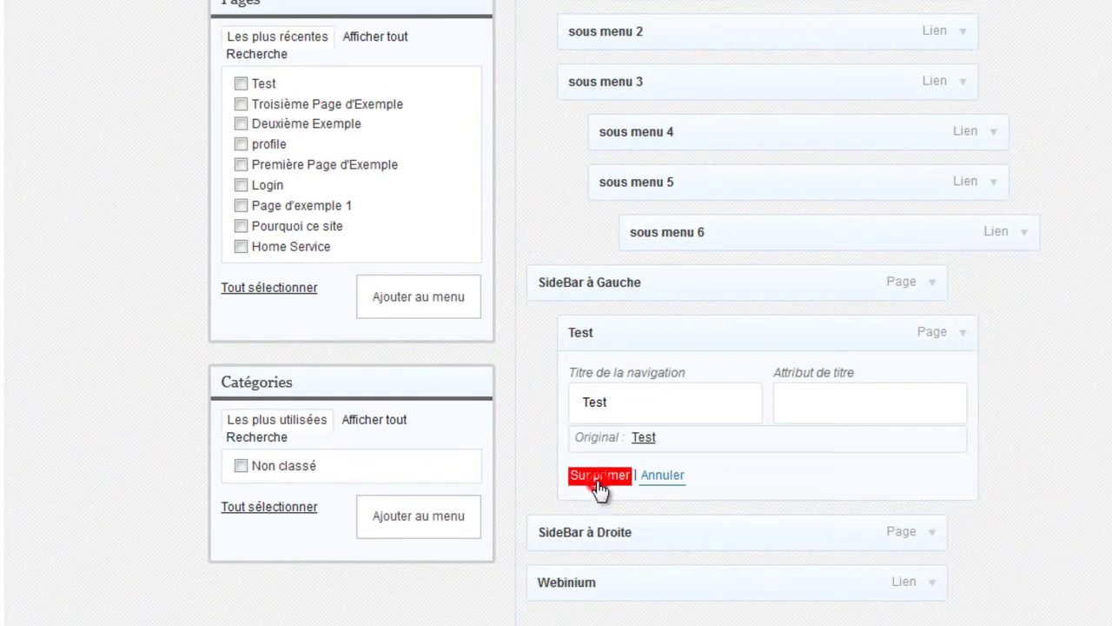
pyautogui.click(598, 479)
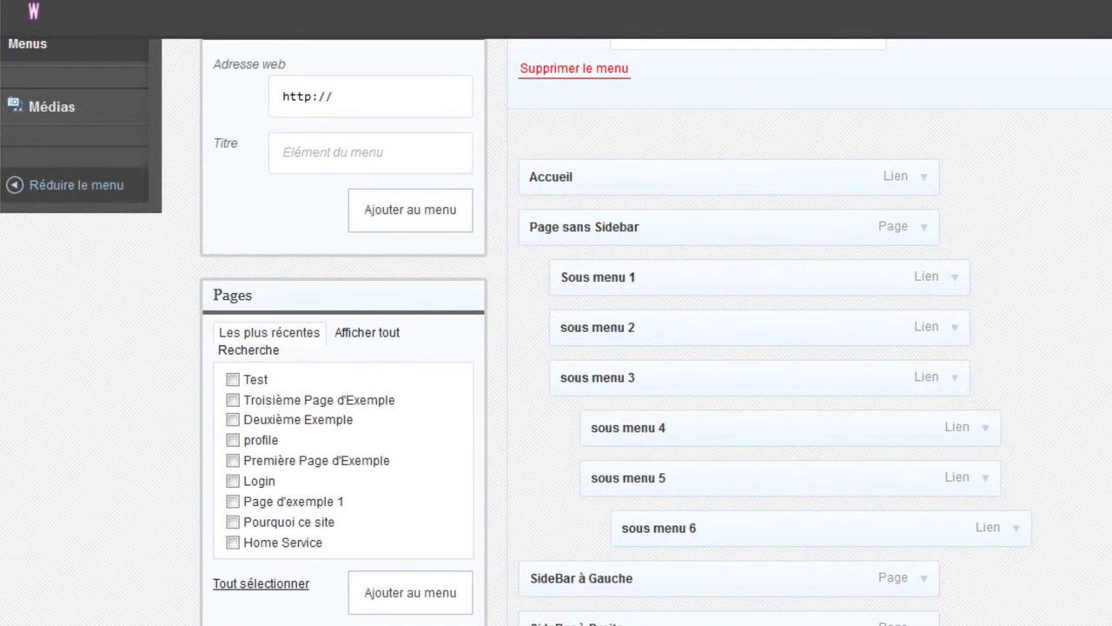
pyautogui.scroll(3, 556, 347)
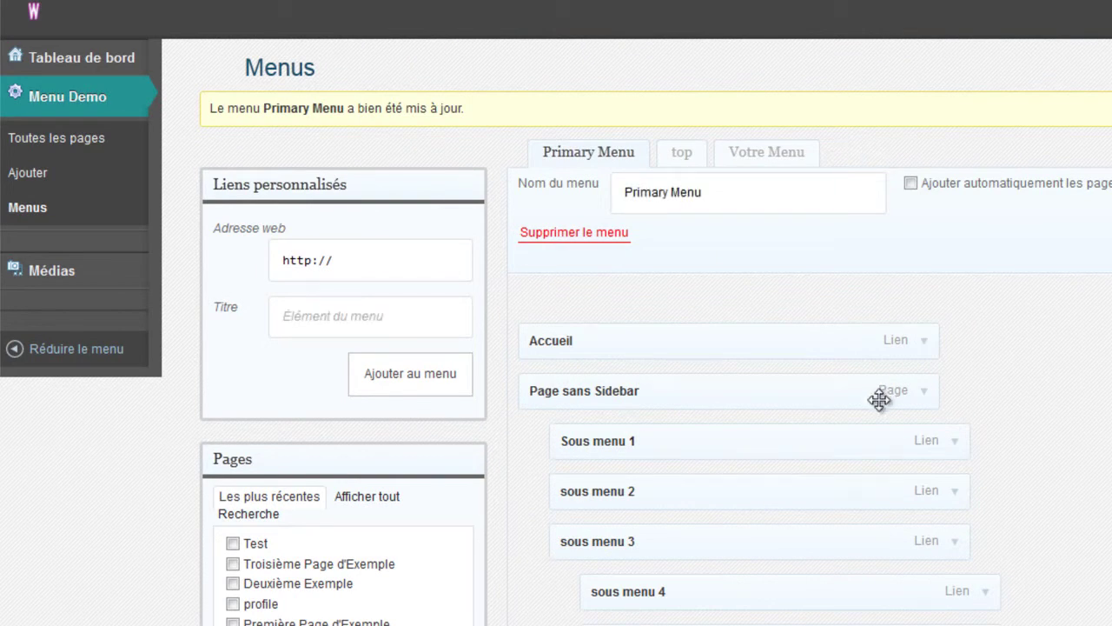
# - Change the Page sans Sidebar navigation label to 'Page sans menu'
pyautogui.click(926, 392)
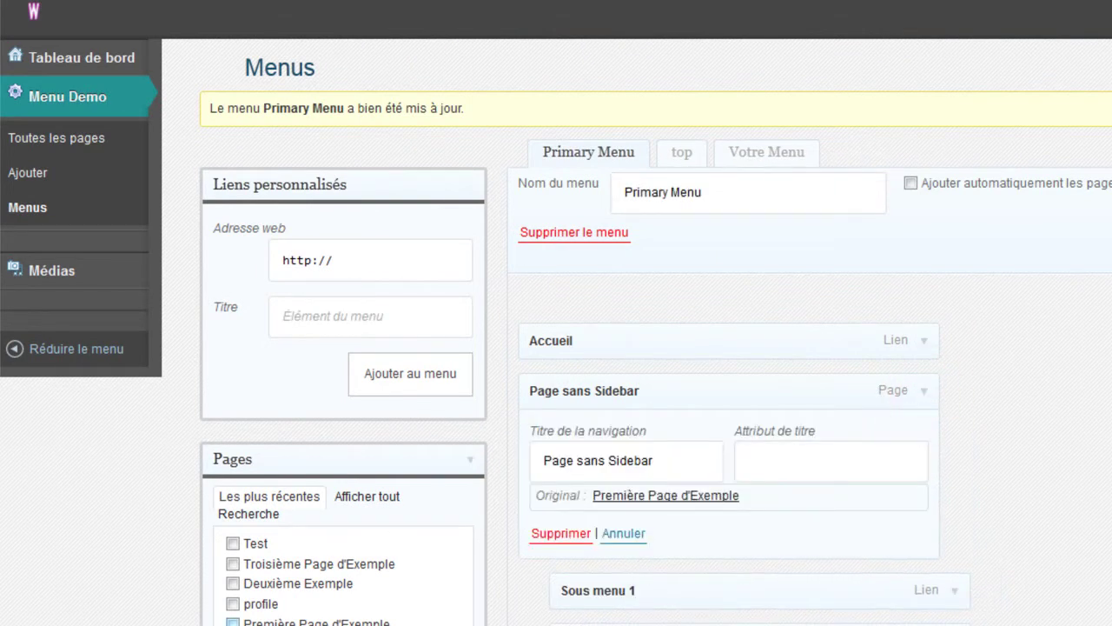
pyautogui.moveTo(668, 461); pyautogui.dragTo(606, 450)
pyautogui.write('menu')
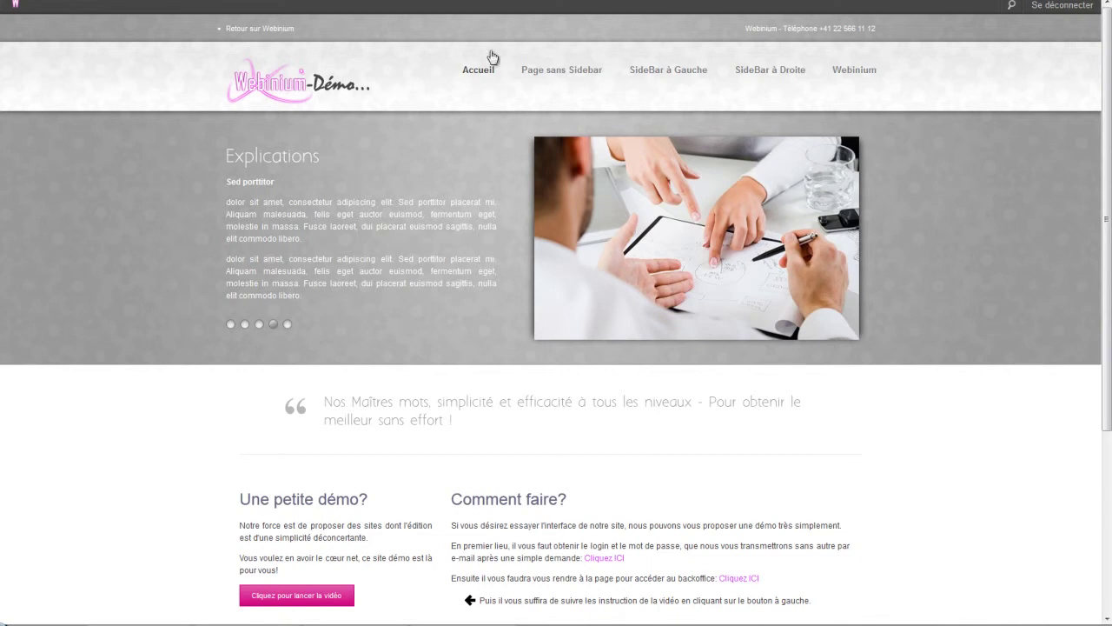
# - Follow the 'Page sans menu' link in the site navigation to open Première Page dExemple
pyautogui.moveTo(668, 69)
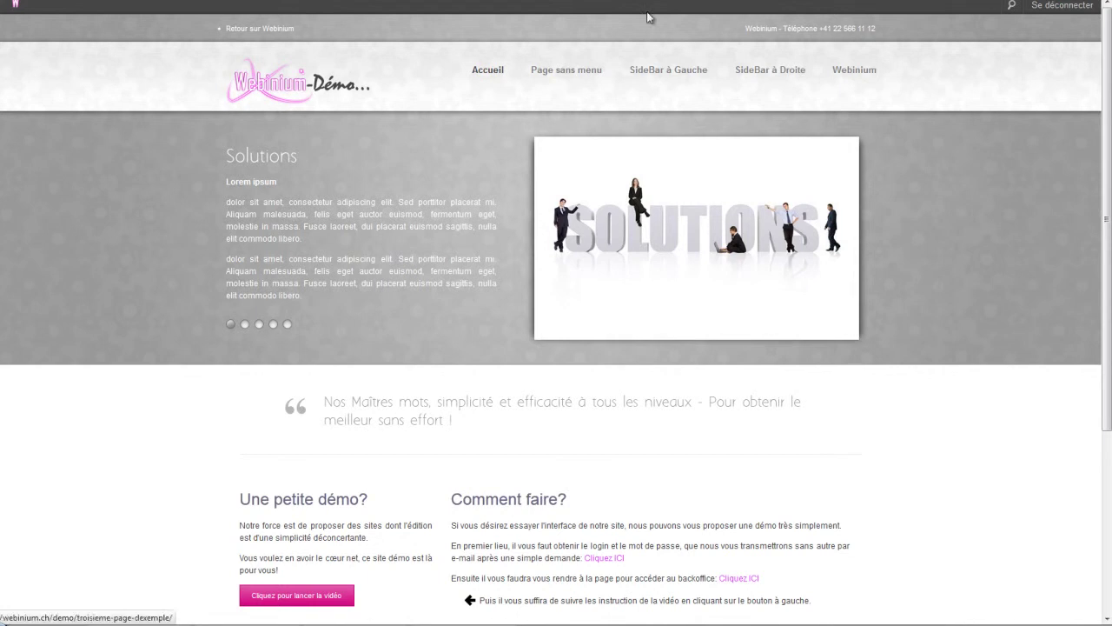
pyautogui.moveTo(539, 77)
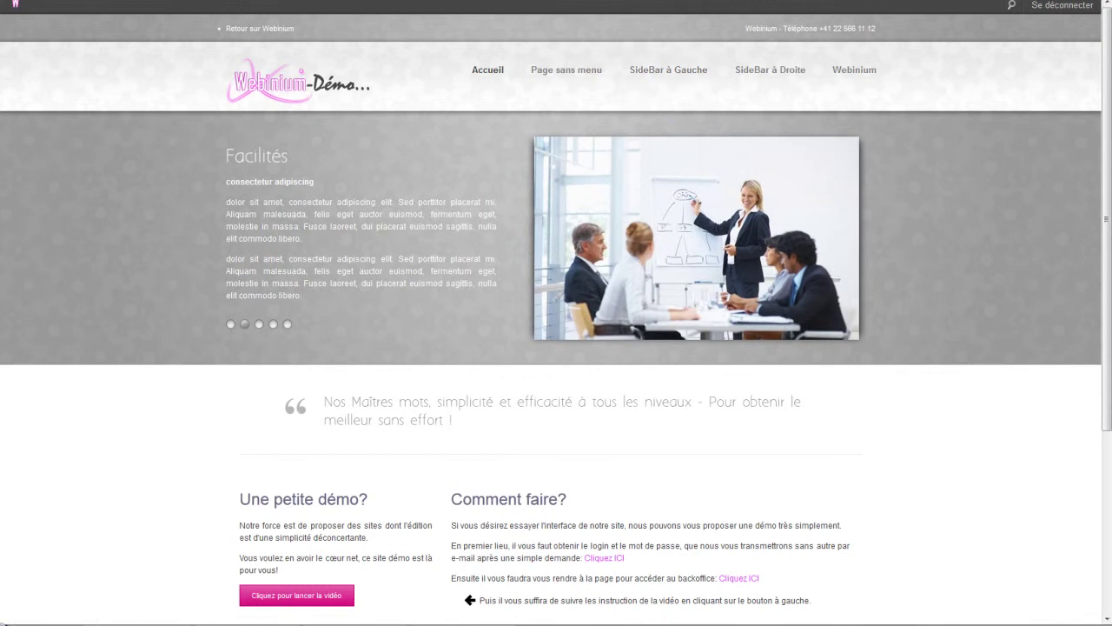
pyautogui.click(565, 78)
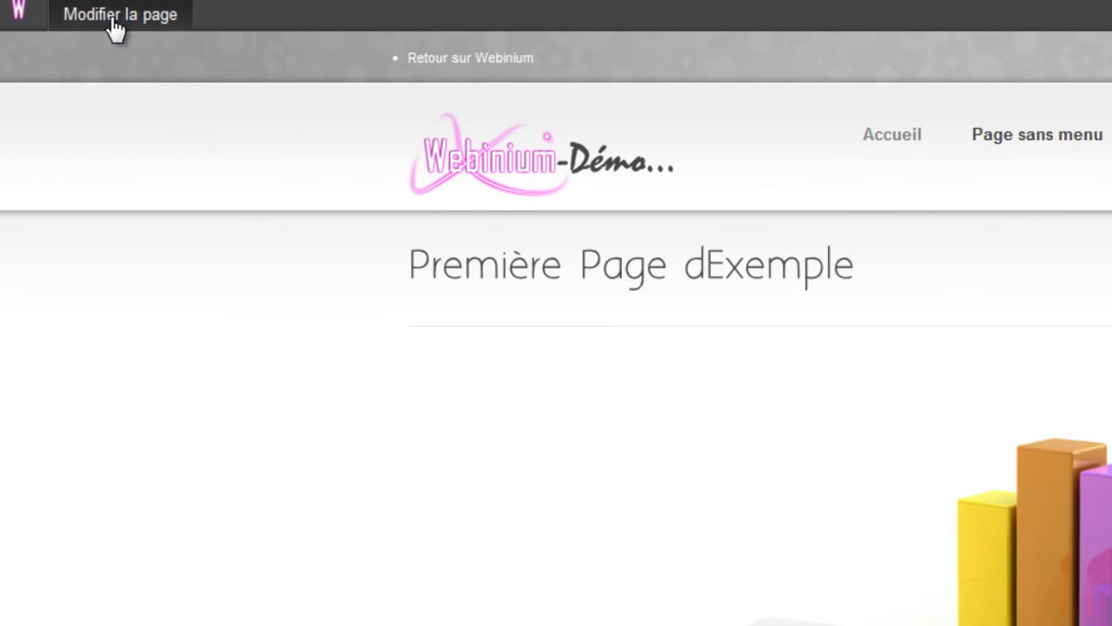
# - Update Première Page dExemple with the pleine page style and view it on the site again
pyautogui.click(114, 26)
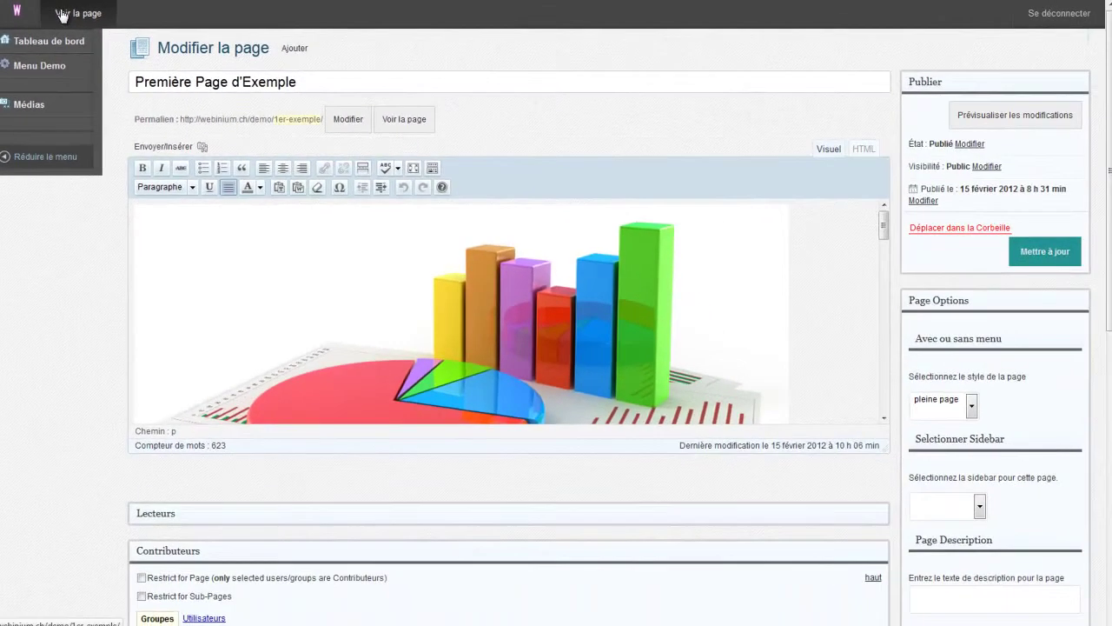
pyautogui.moveTo(883, 221); pyautogui.dragTo(895, 182)
pyautogui.click(1067, 259)
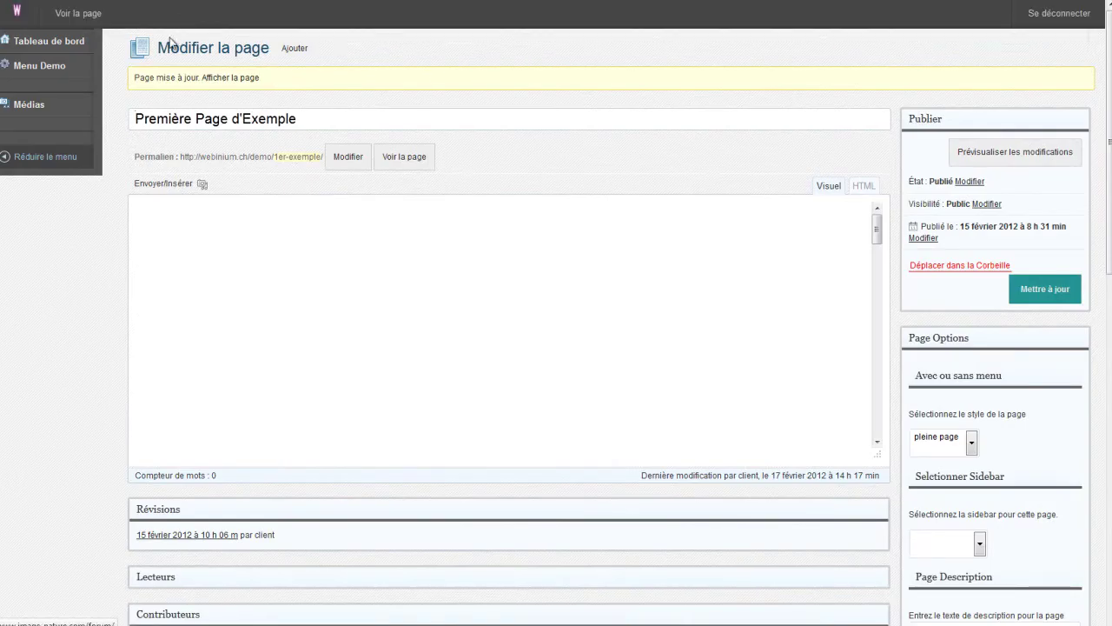
pyautogui.click(83, 15)
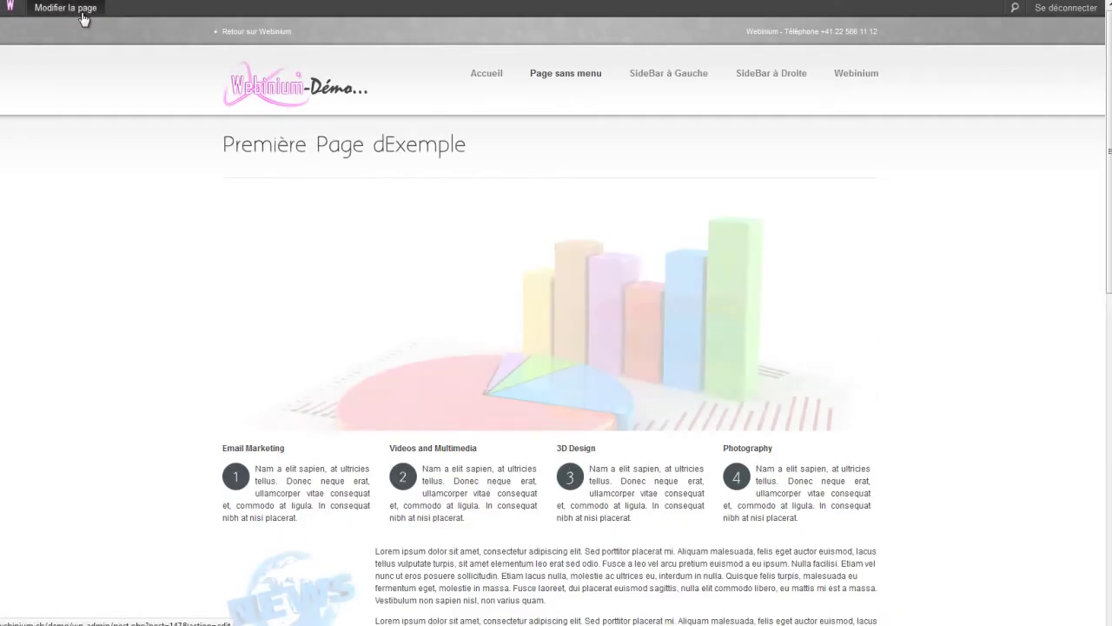
# - Visit the SideBar à Droite page (Deuxième Exemple) and scroll through its content
pyautogui.click(744, 80)
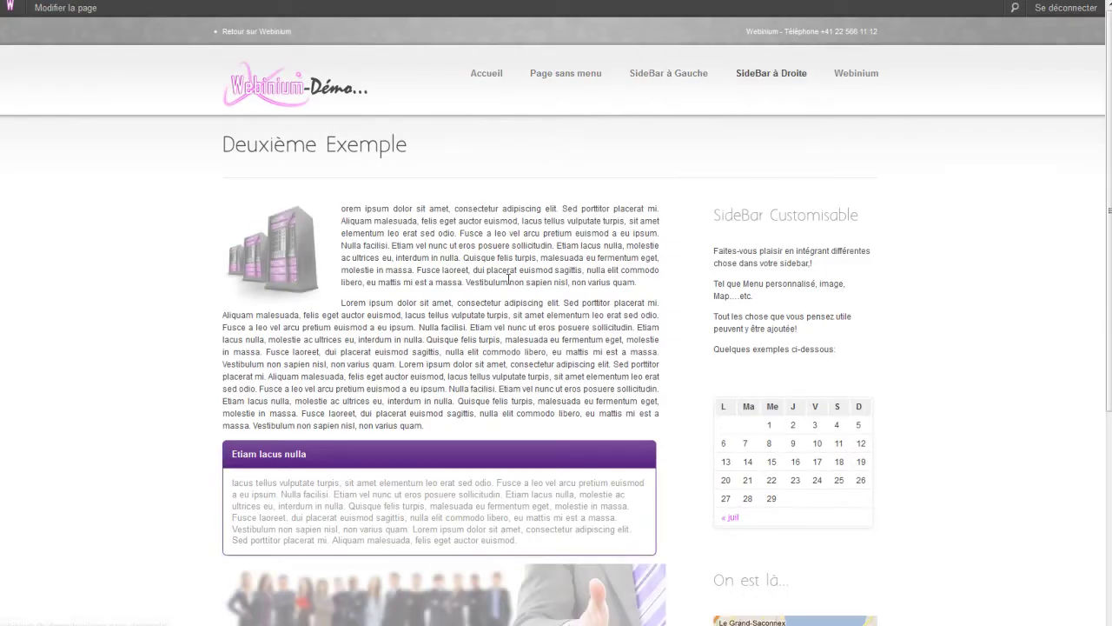
pyautogui.scroll(-3, 529, 342)
pyautogui.scroll(3, 528, 341)
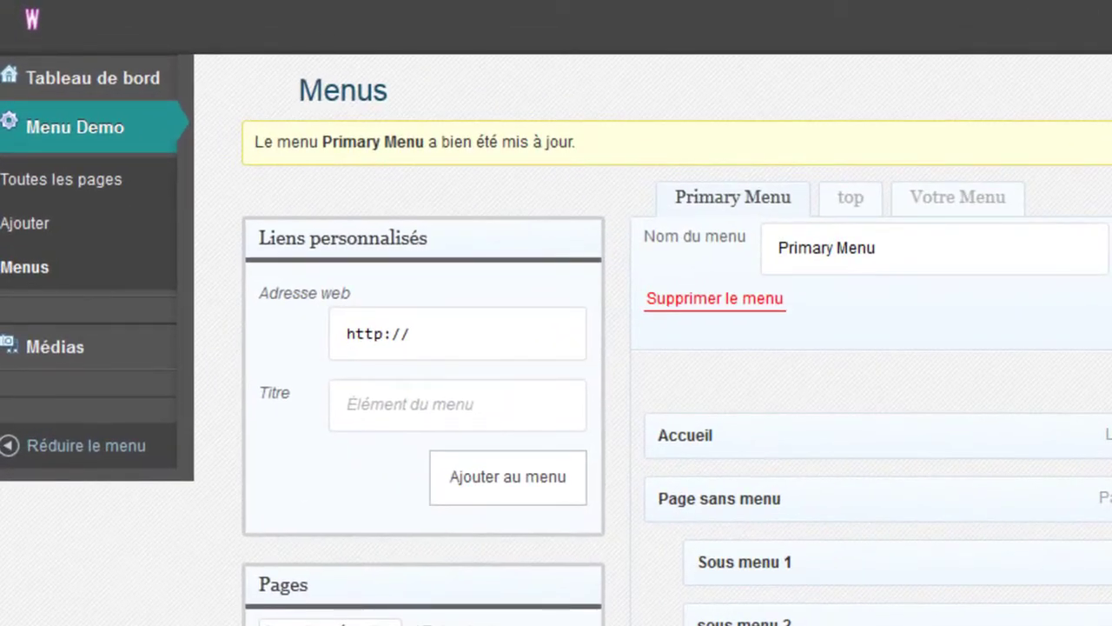
# - Move the Test page to the trash from the All Pages list
pyautogui.click(52, 196)
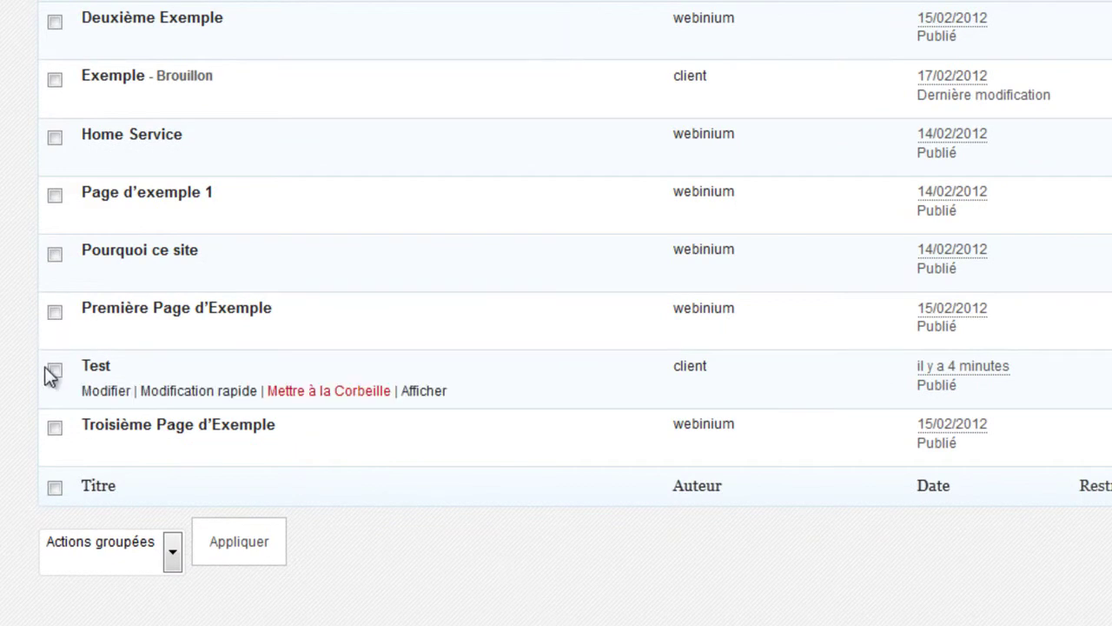
pyautogui.click(320, 393)
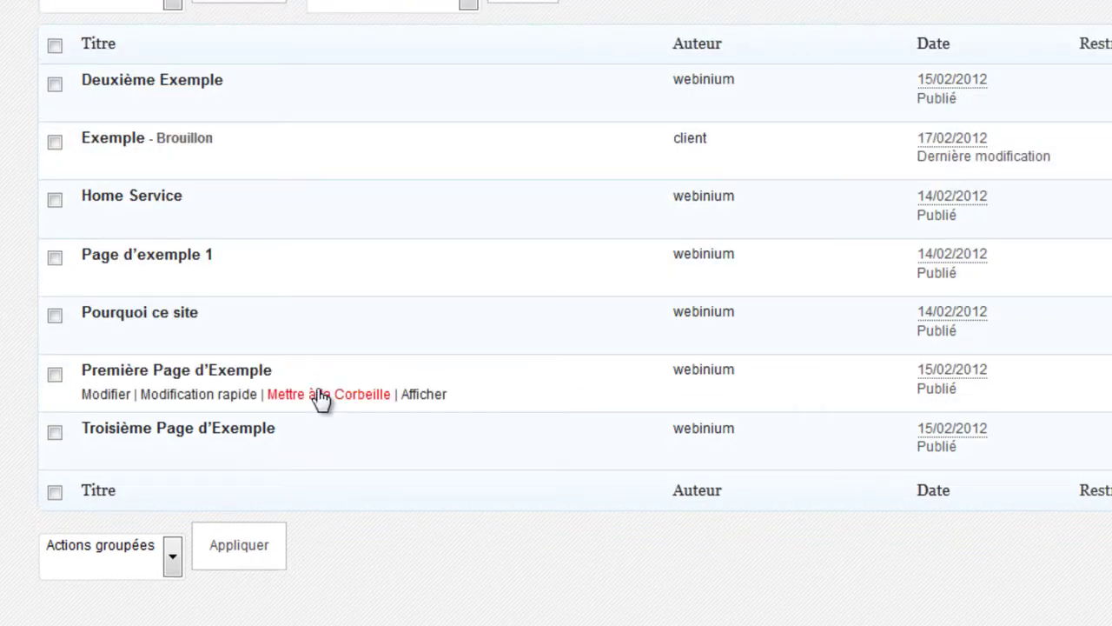
pyautogui.moveTo(95, 458)
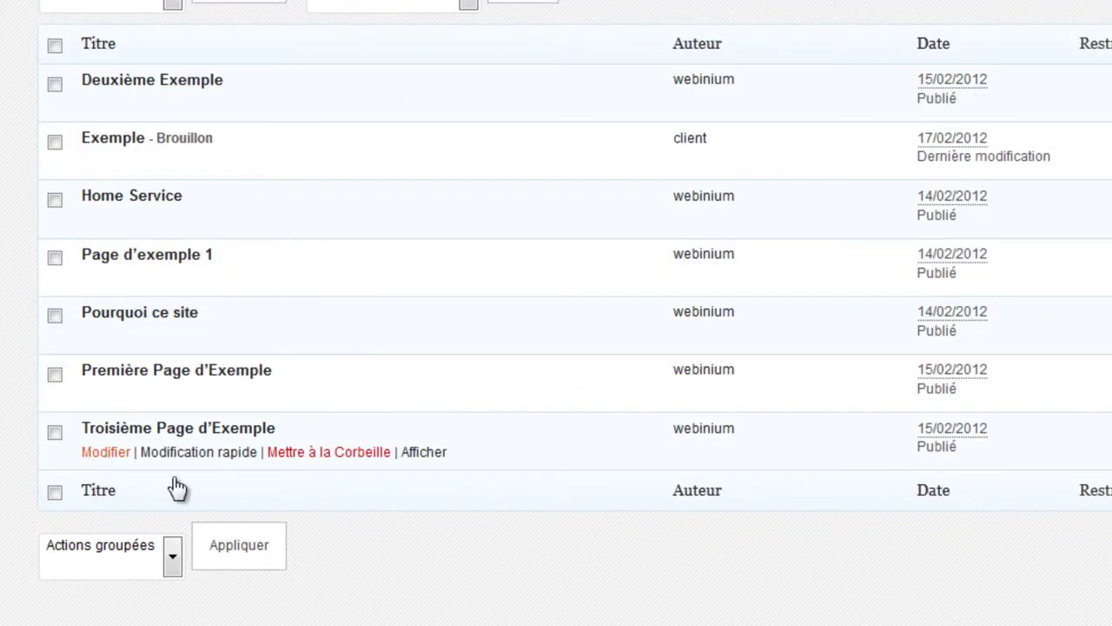